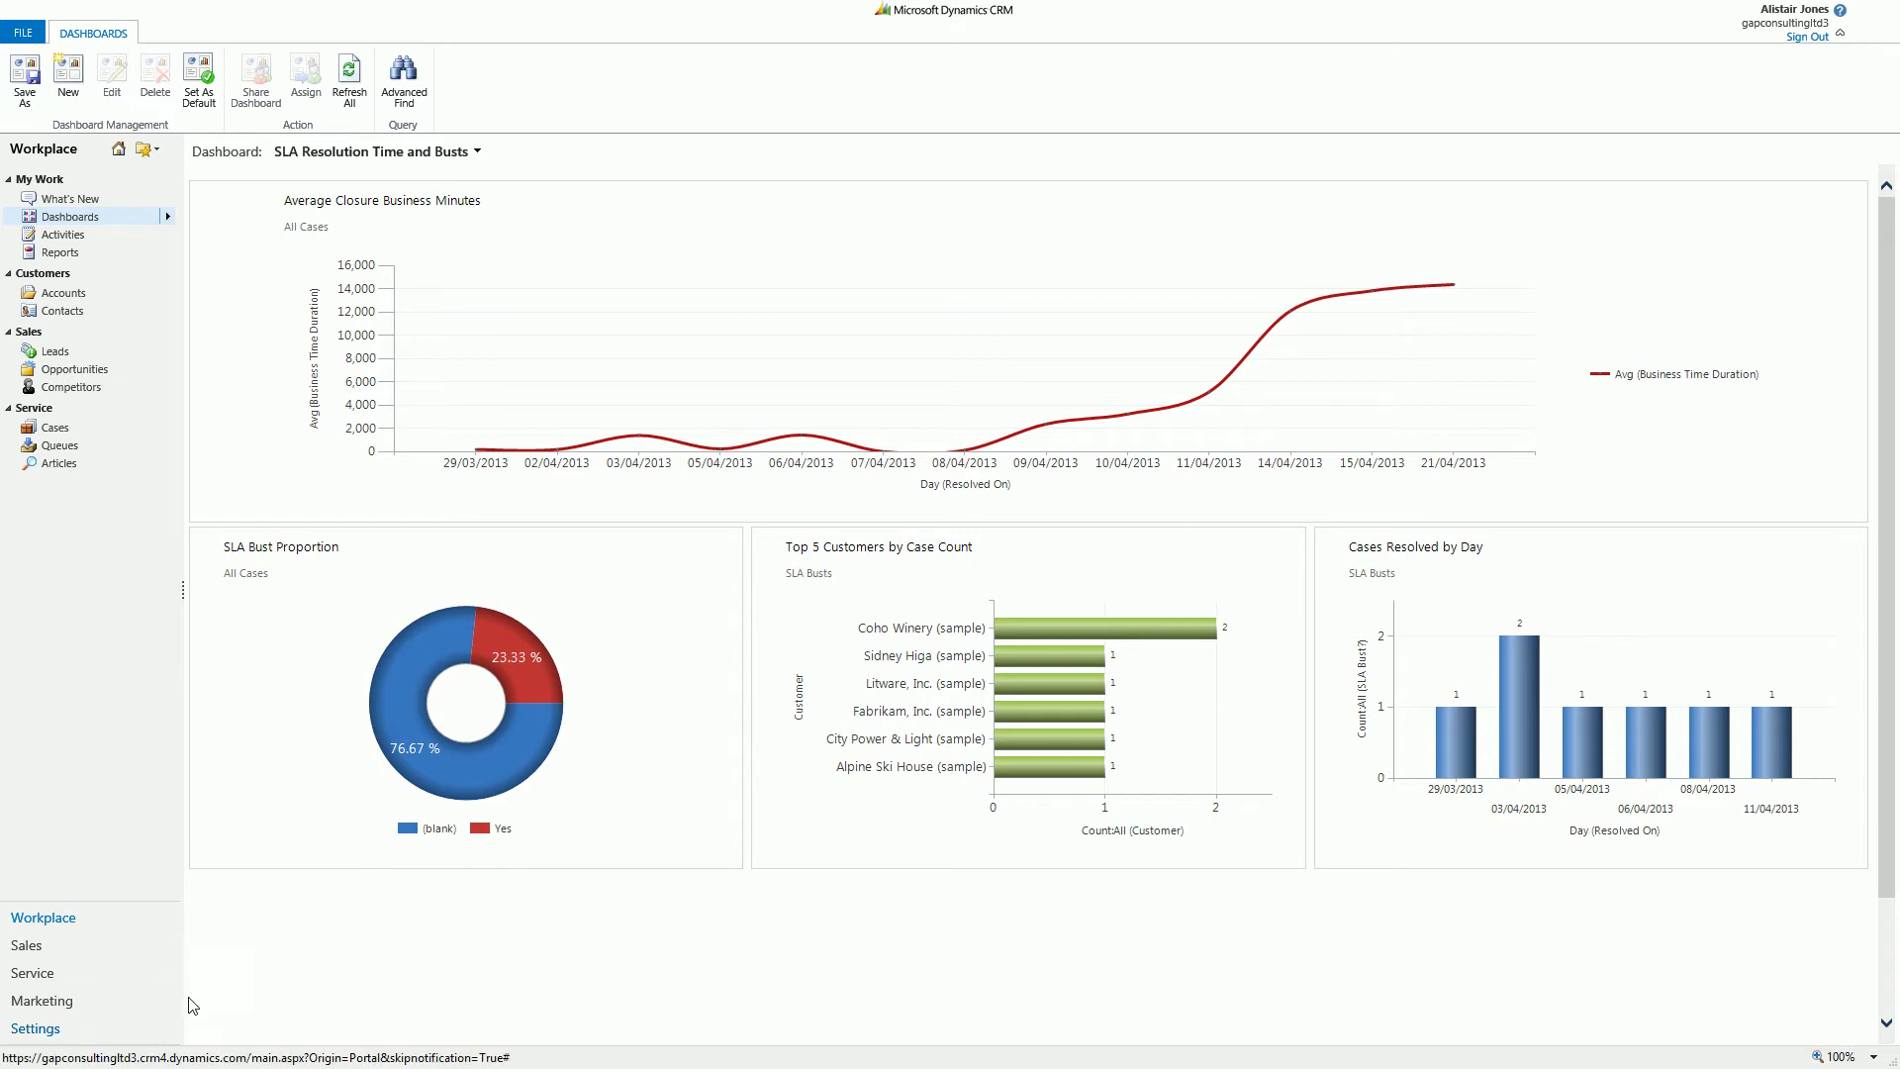
# Open Auto SLA Definitions in Settings and select the Monday–Friday 9am–5pm and Monday–Saturday 8am–8pm definitions.
pyautogui.click(34, 1030)
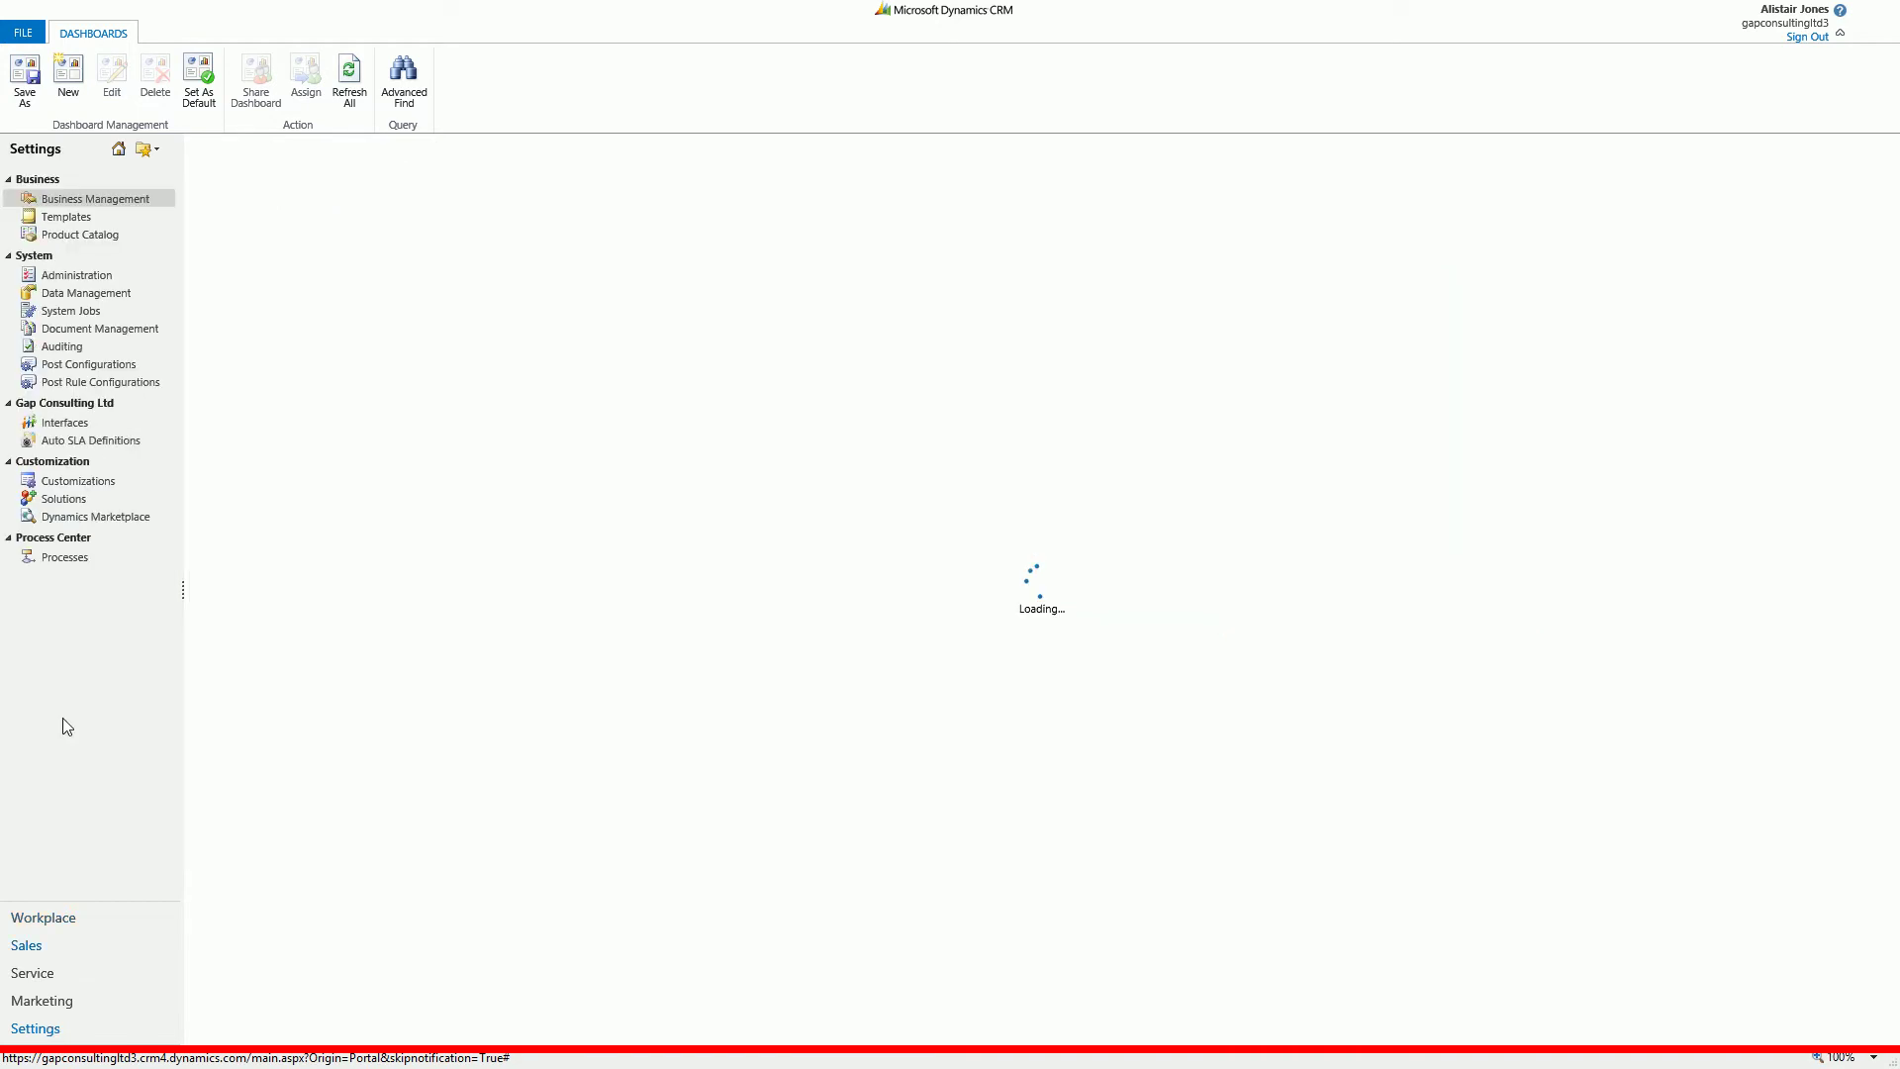
pyautogui.click(99, 444)
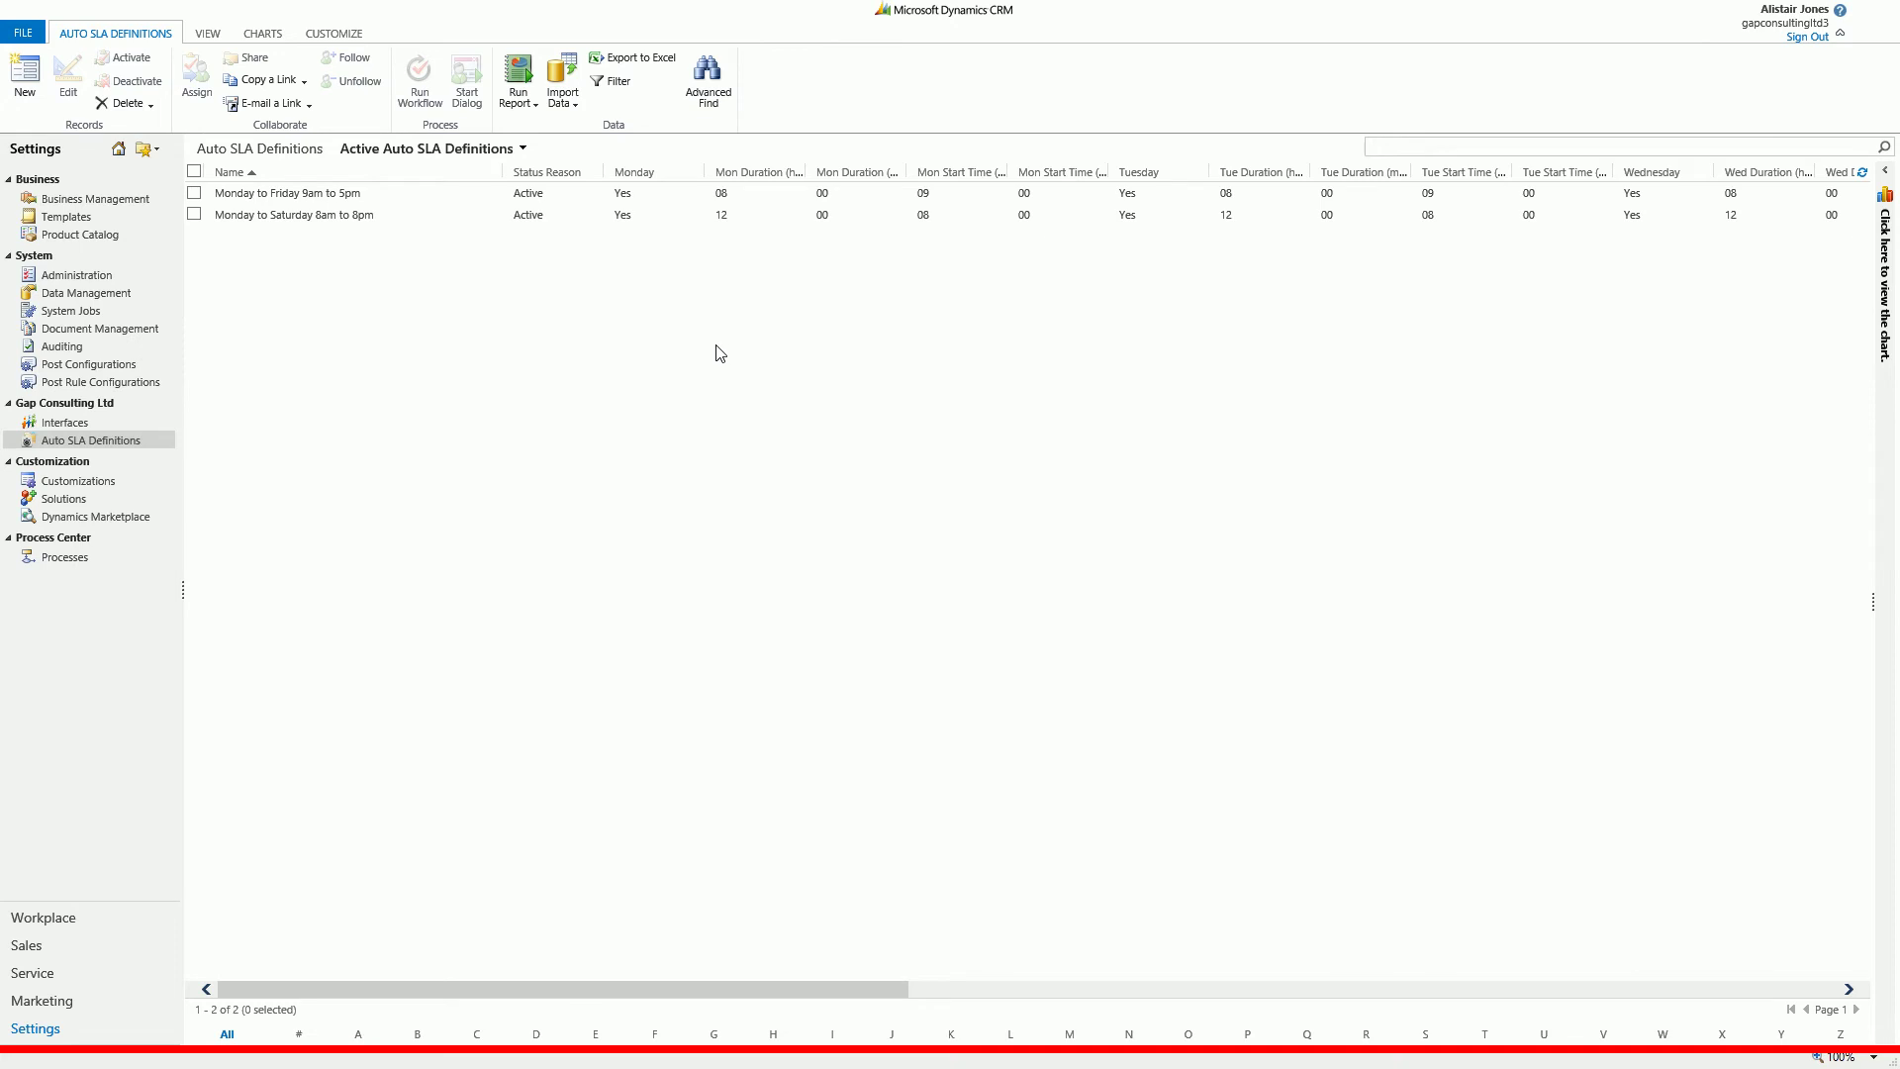
pyautogui.click(416, 198)
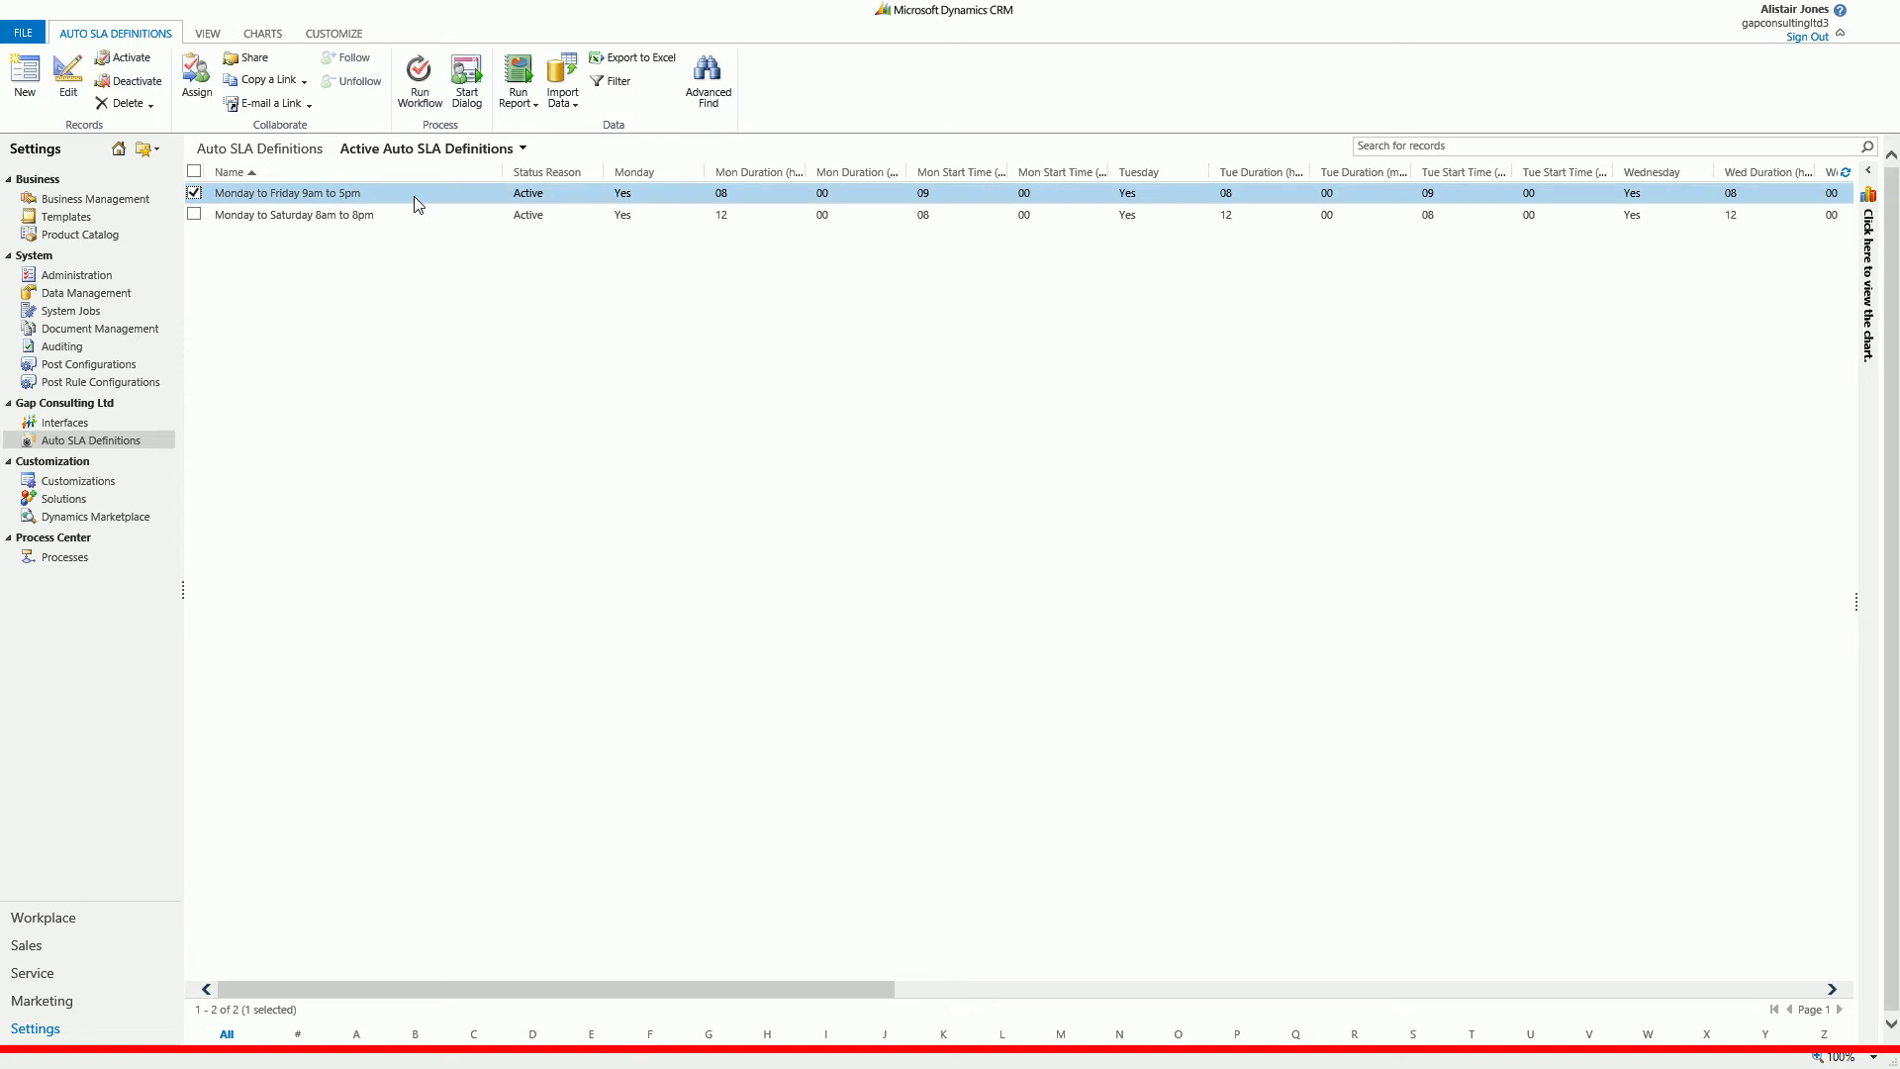
pyautogui.click(472, 214)
# Open the Monday to Friday 9am to 5pm definition and scroll down to its four holiday exceptions.
pyautogui.doubleClick(465, 190)
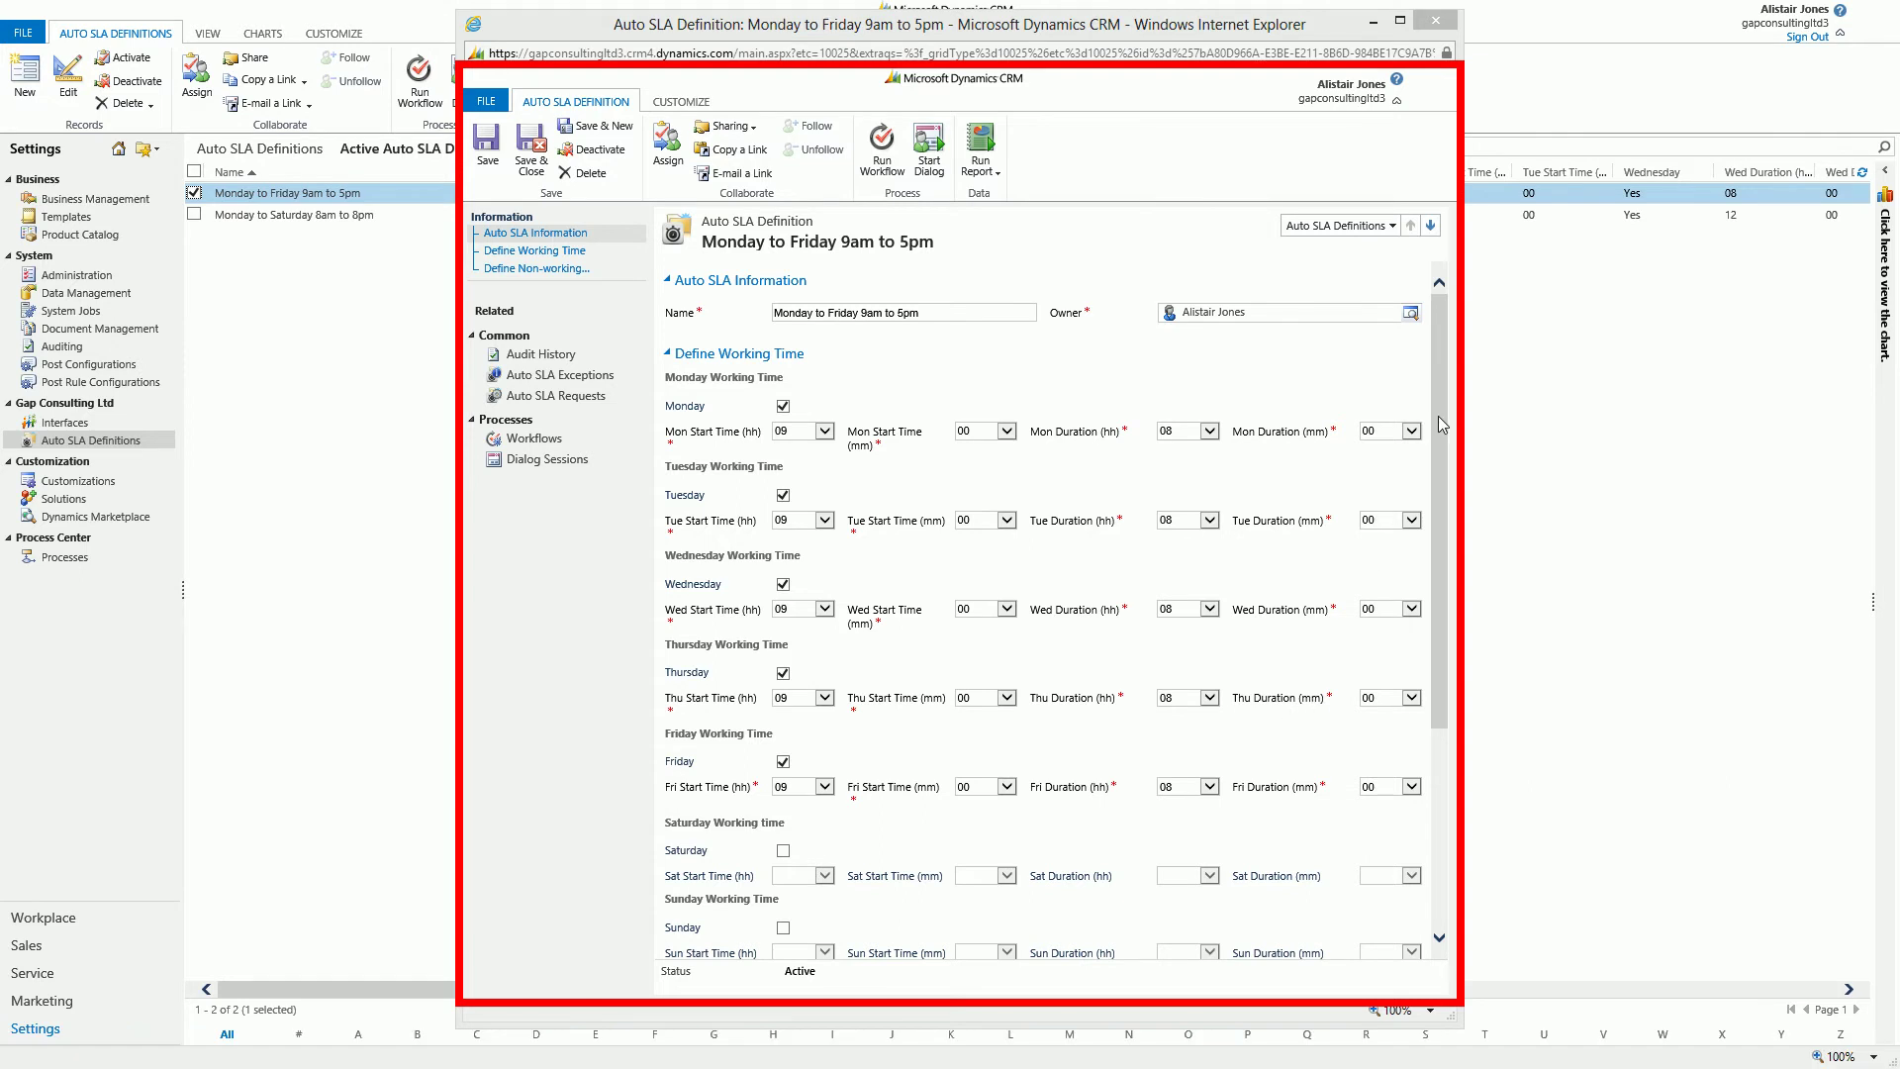
pyautogui.moveTo(1440, 423); pyautogui.dragTo(1441, 647)
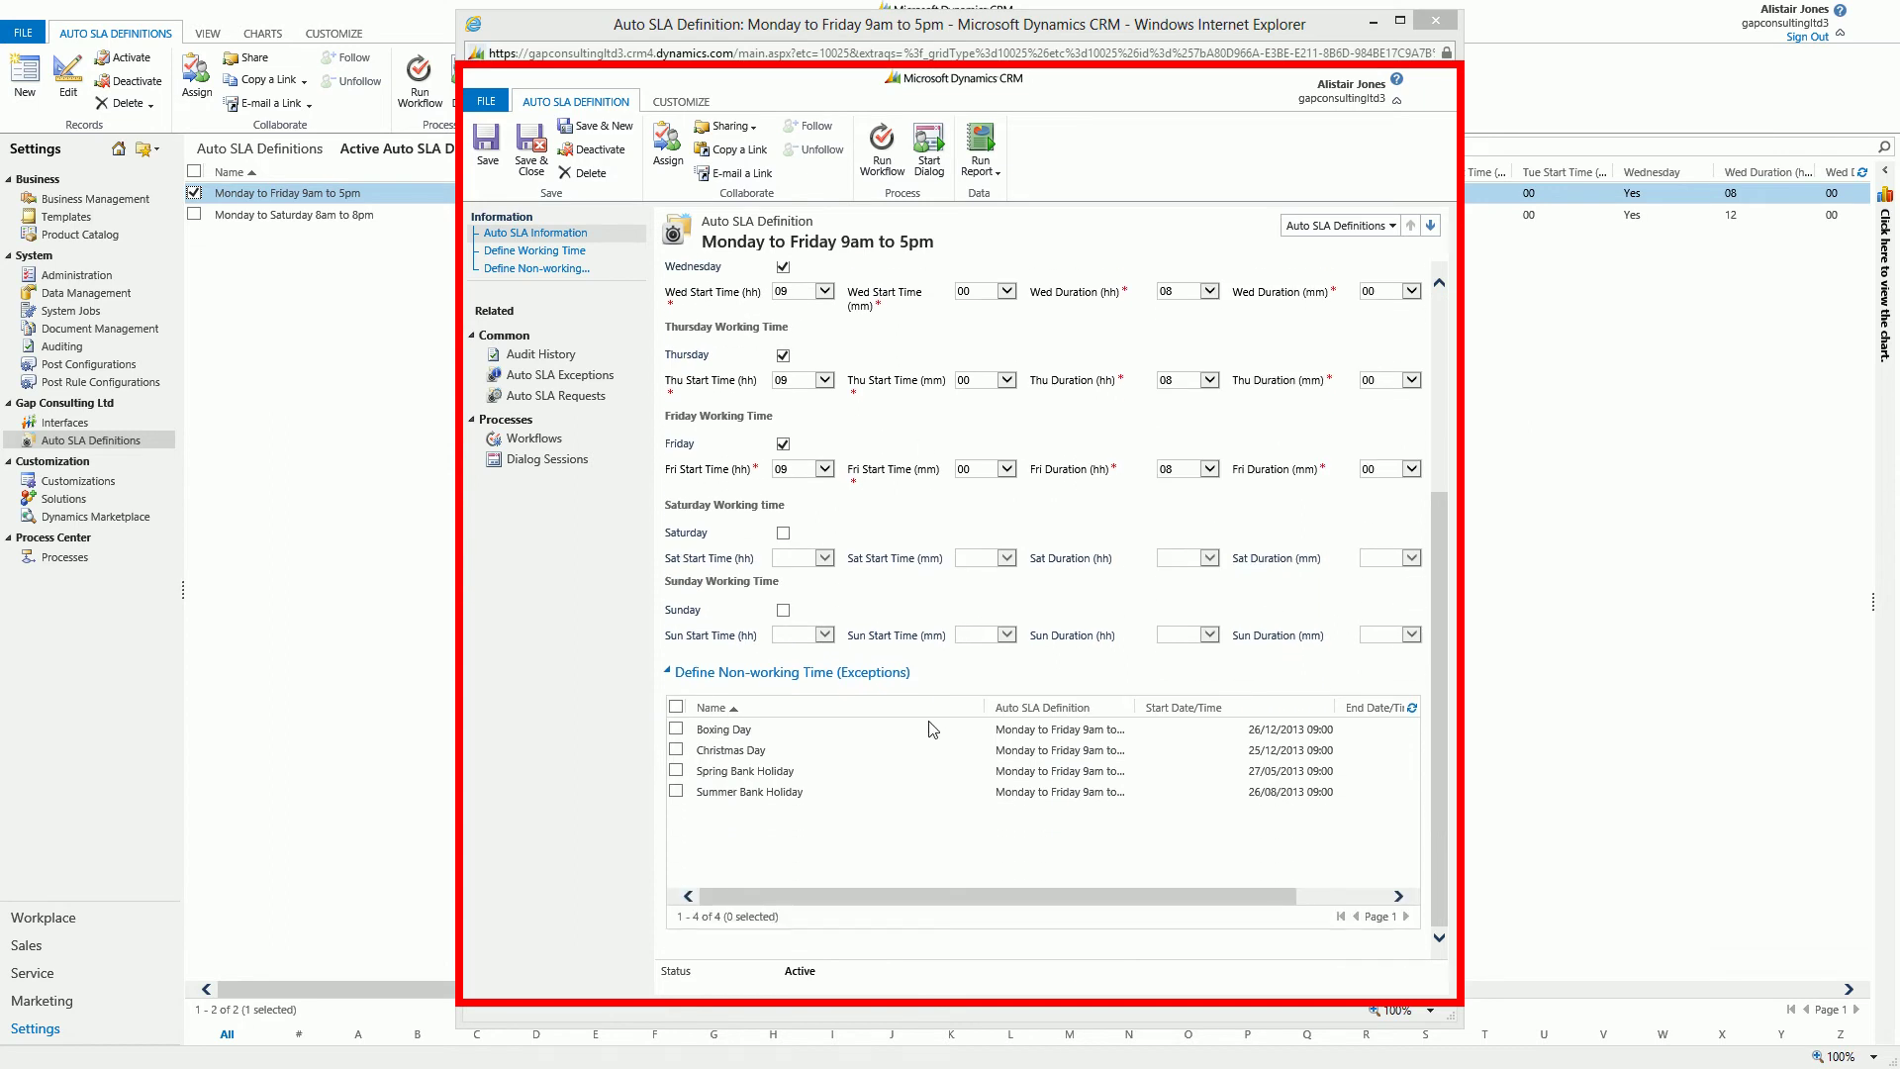
pyautogui.click(836, 730)
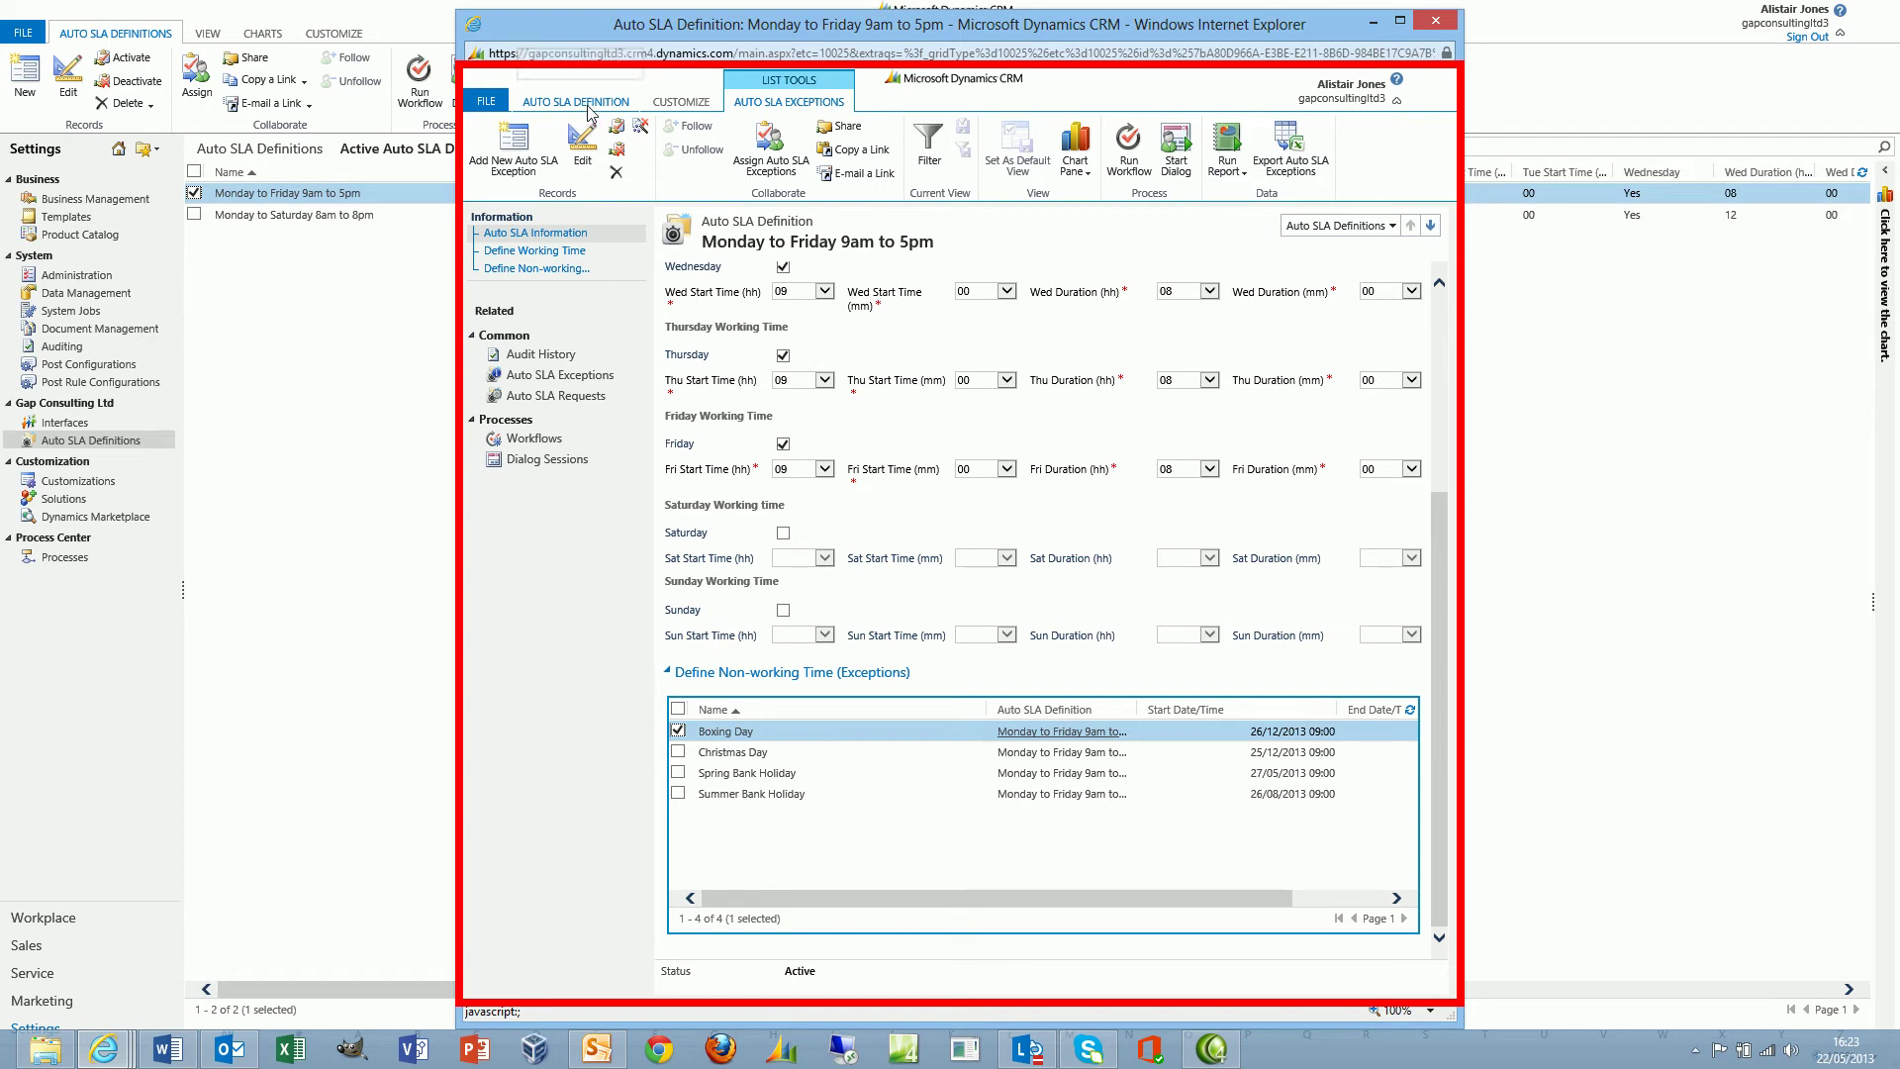
pyautogui.click(583, 102)
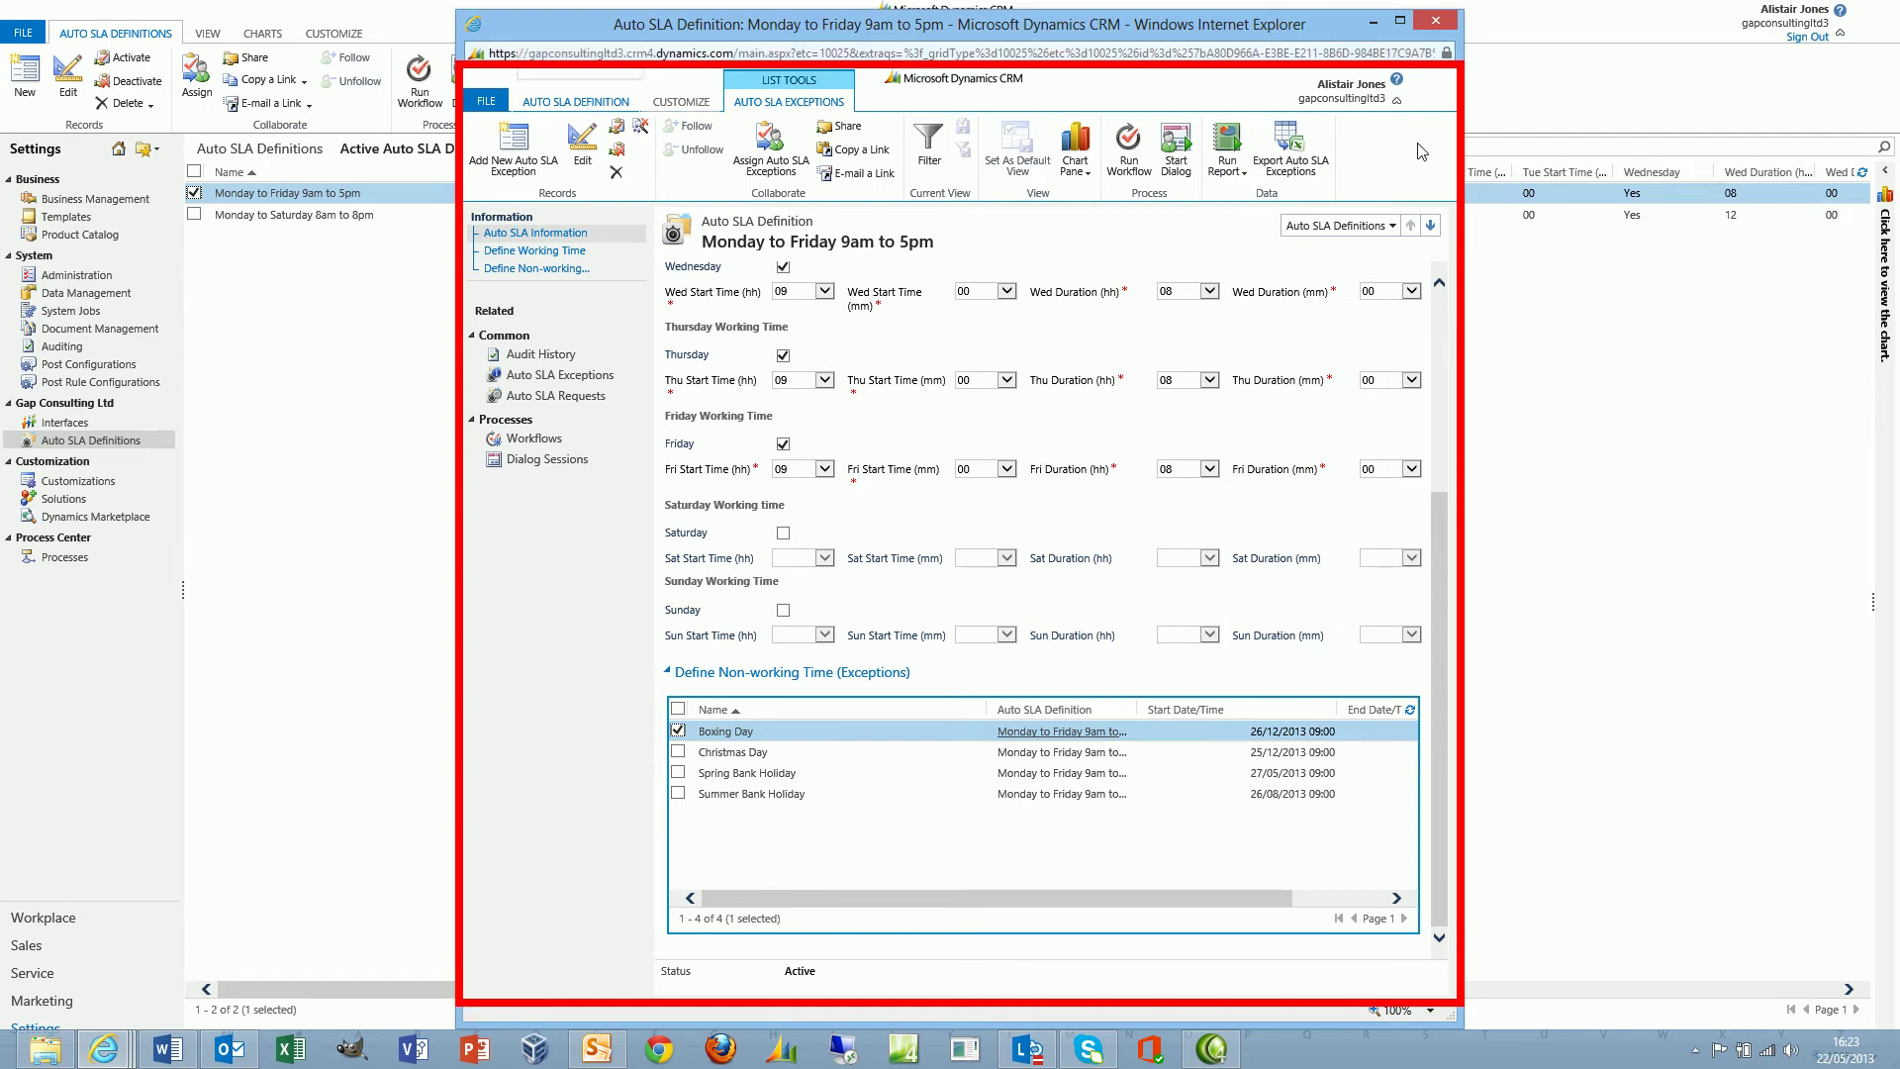
# Close the Monday to Friday 9am to 5pm definition form.
pyautogui.click(1435, 21)
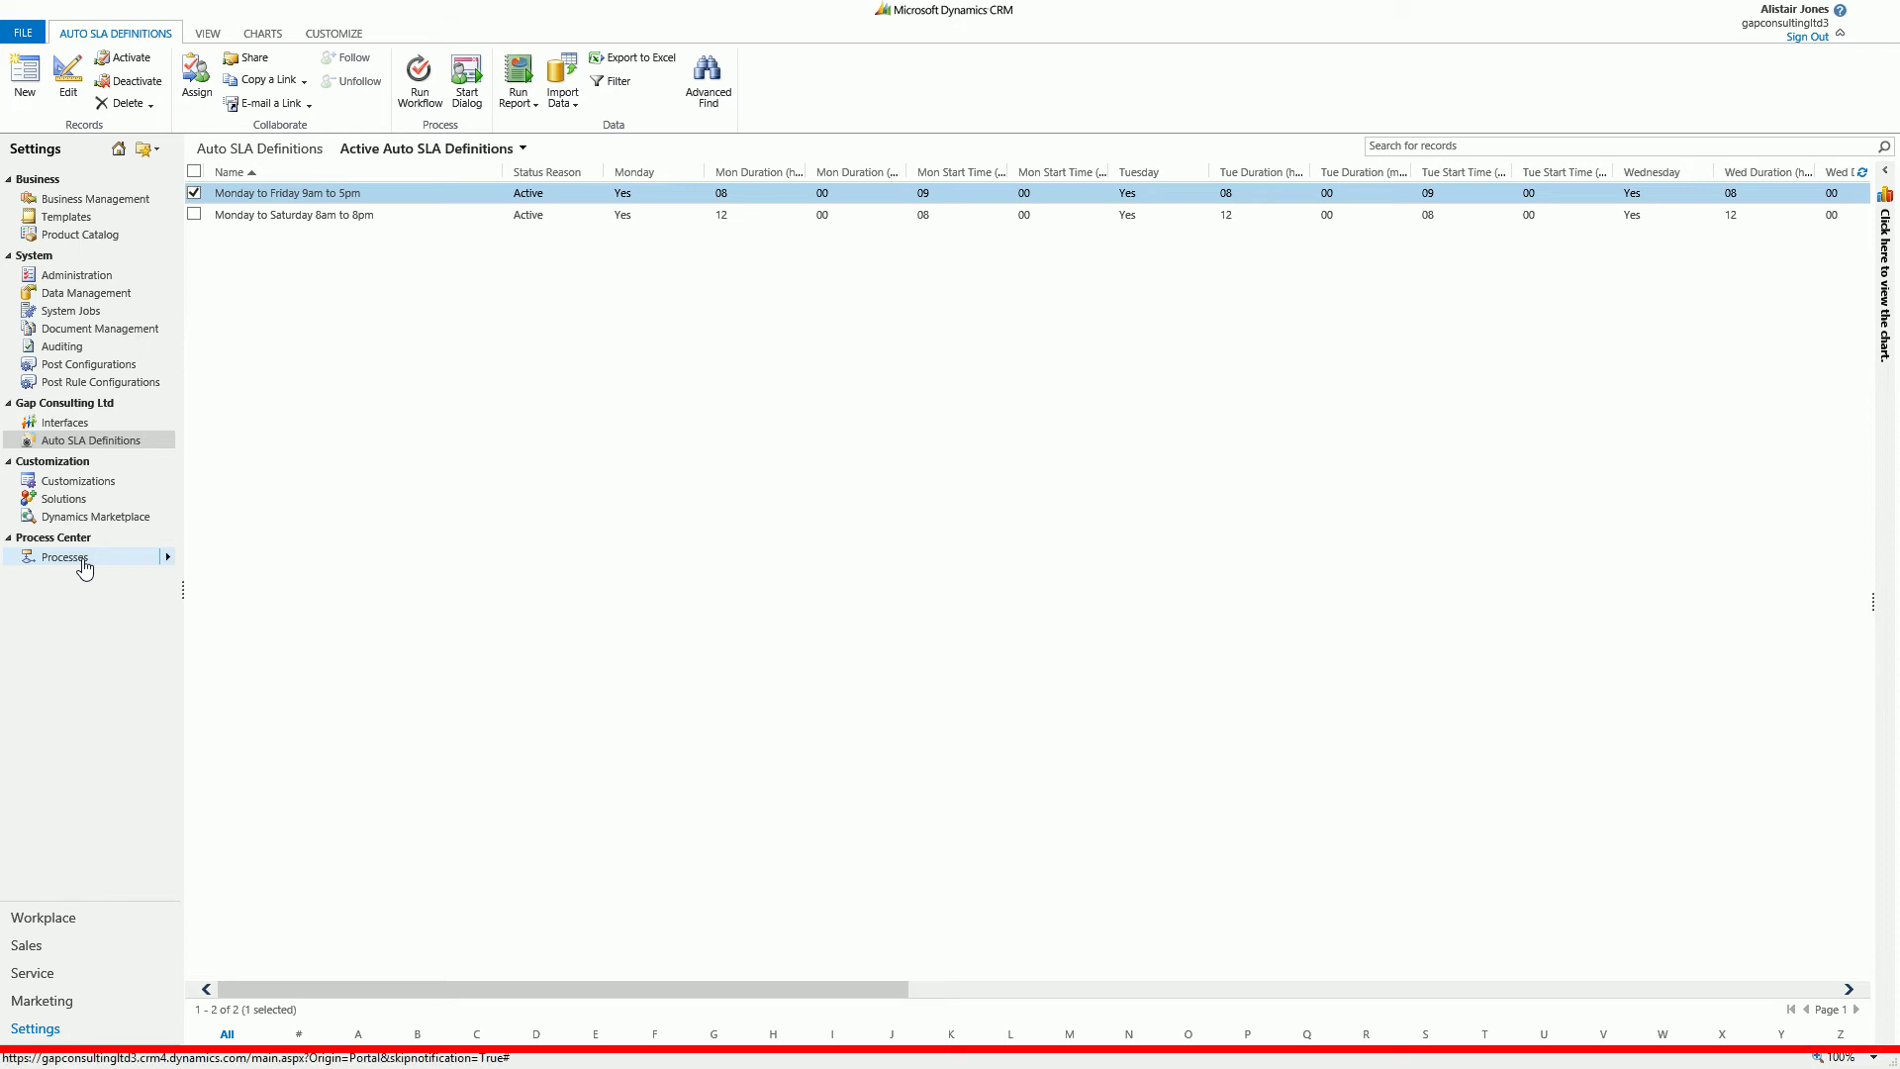
# Open the Calculate Follow Up By workflow from Processes and scroll through its priority steps.
pyautogui.click(84, 562)
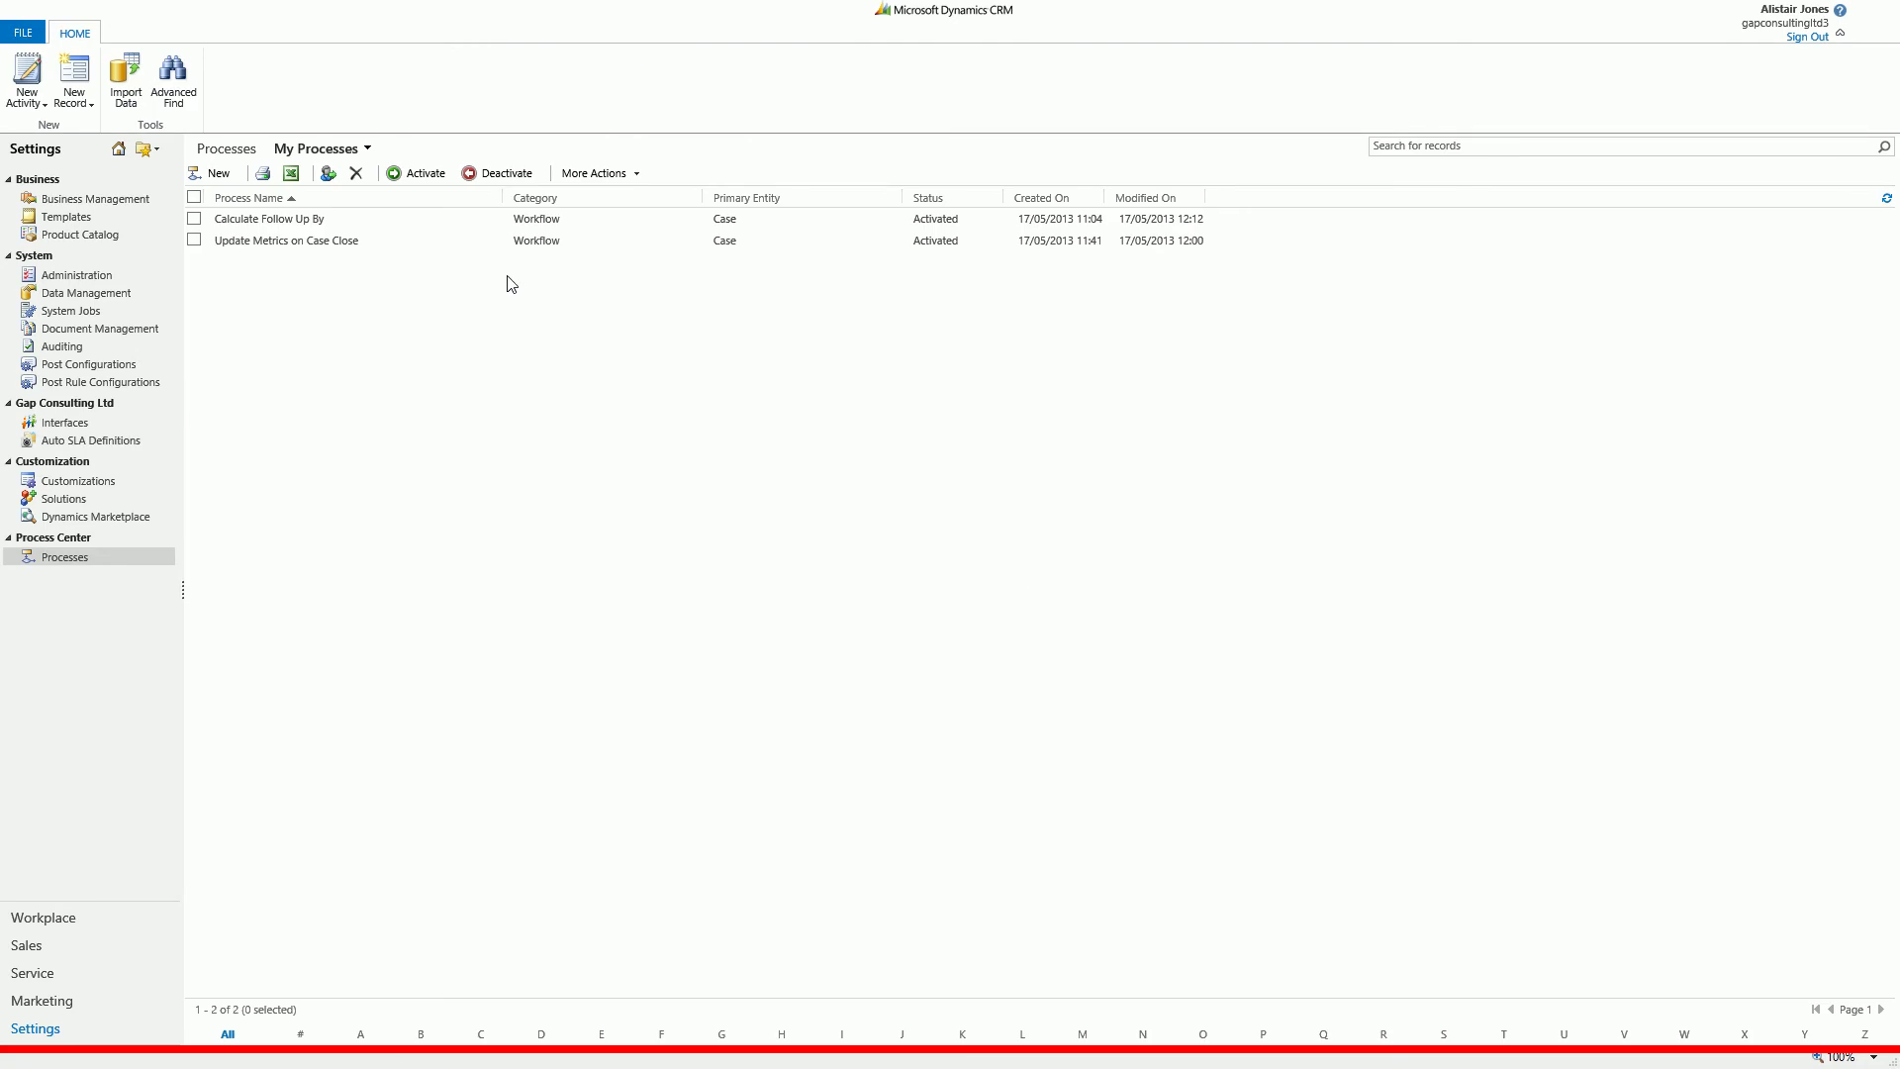
pyautogui.click(440, 222)
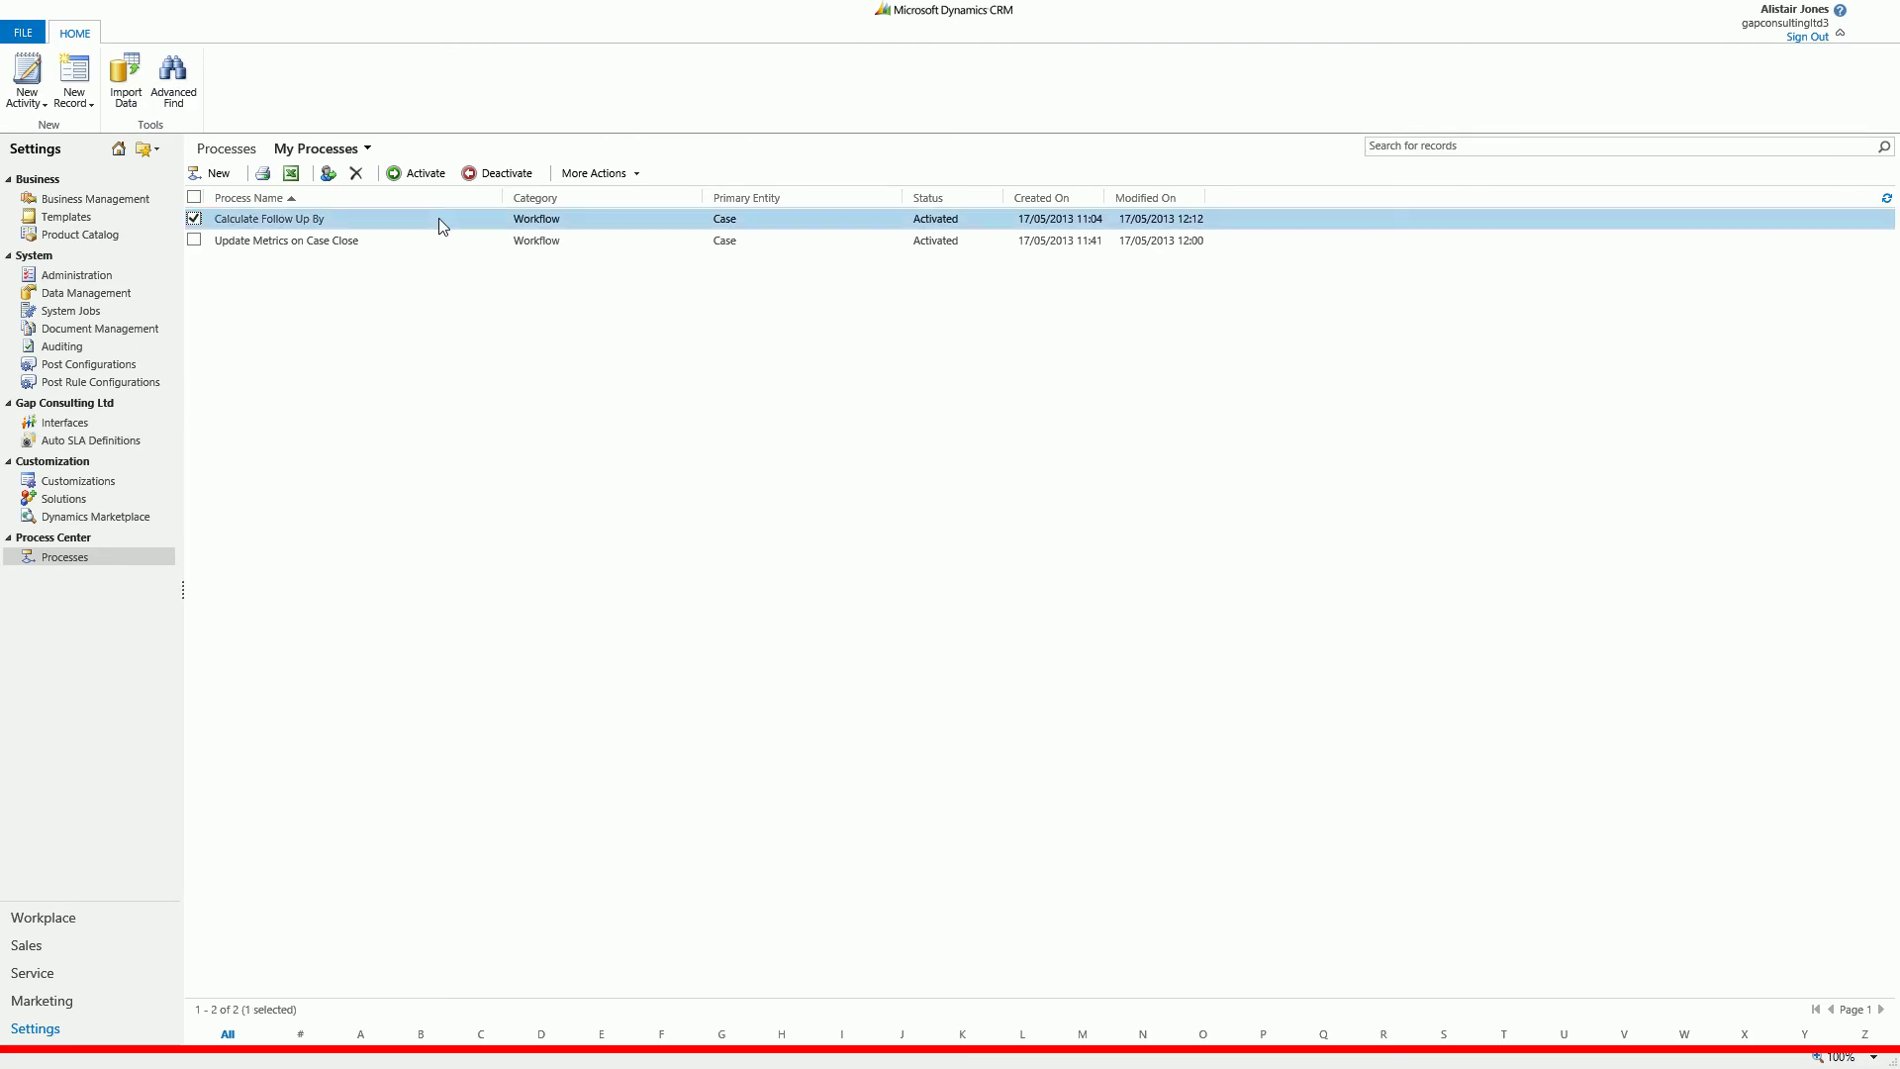
pyautogui.doubleClick(440, 219)
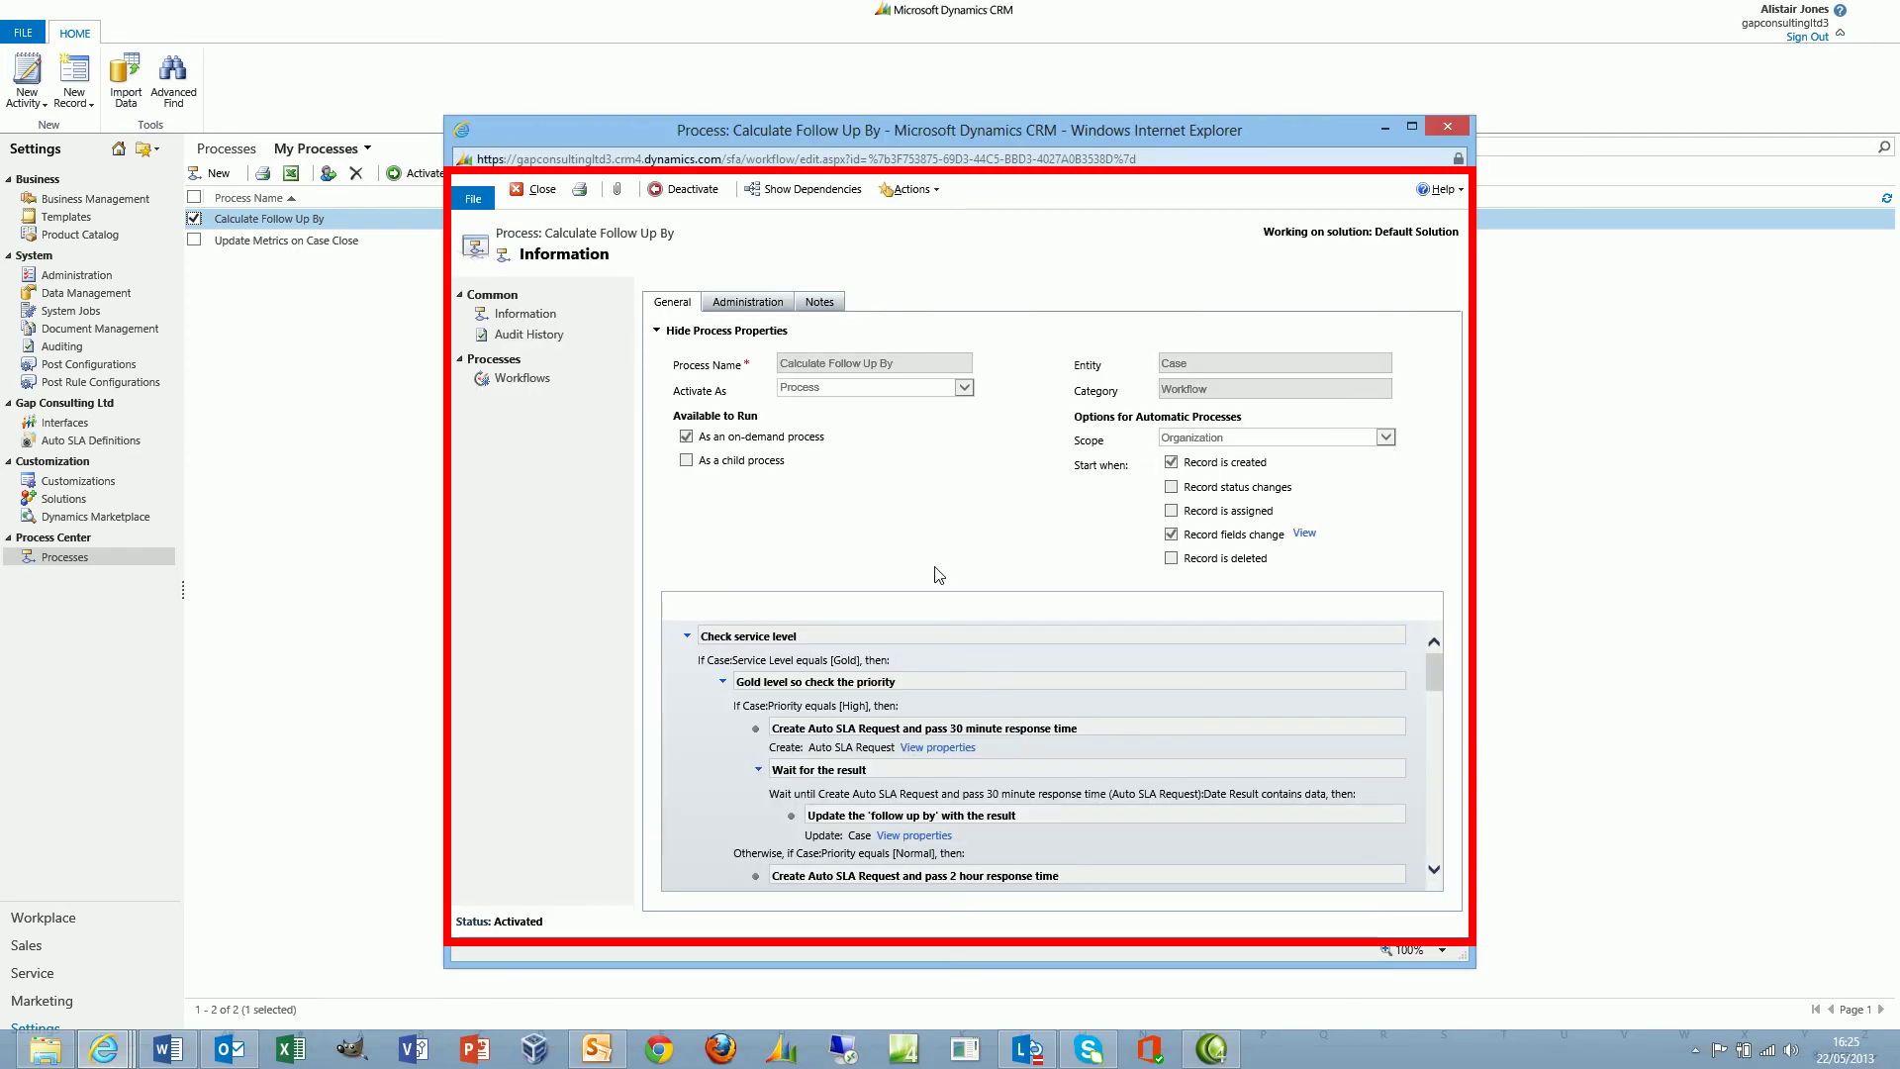
pyautogui.moveTo(1435, 669)
pyautogui.mouseDown()
pyautogui.moveTo(1432, 685)
pyautogui.moveTo(1433, 666)
pyautogui.mouseUp()
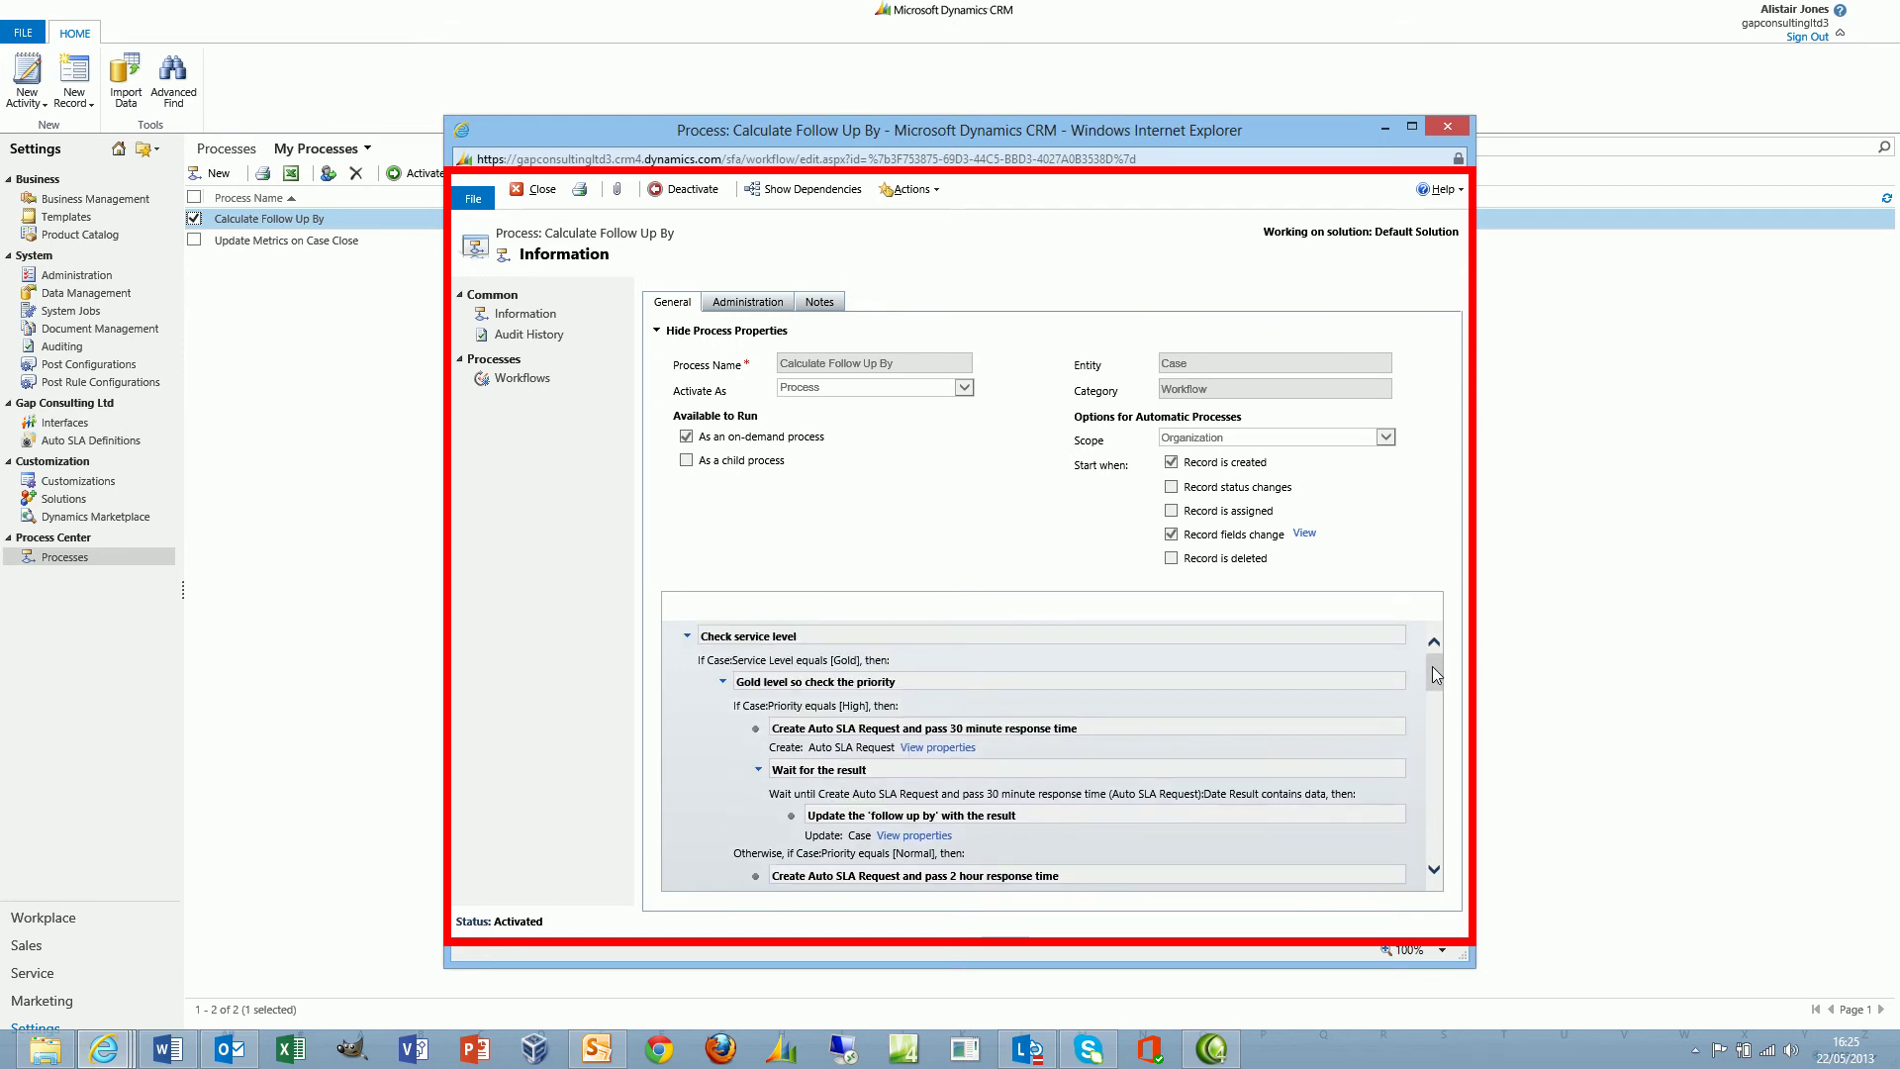
pyautogui.moveTo(1433, 665)
pyautogui.mouseDown()
pyautogui.moveTo(1439, 759)
pyautogui.moveTo(1427, 663)
pyautogui.mouseUp()
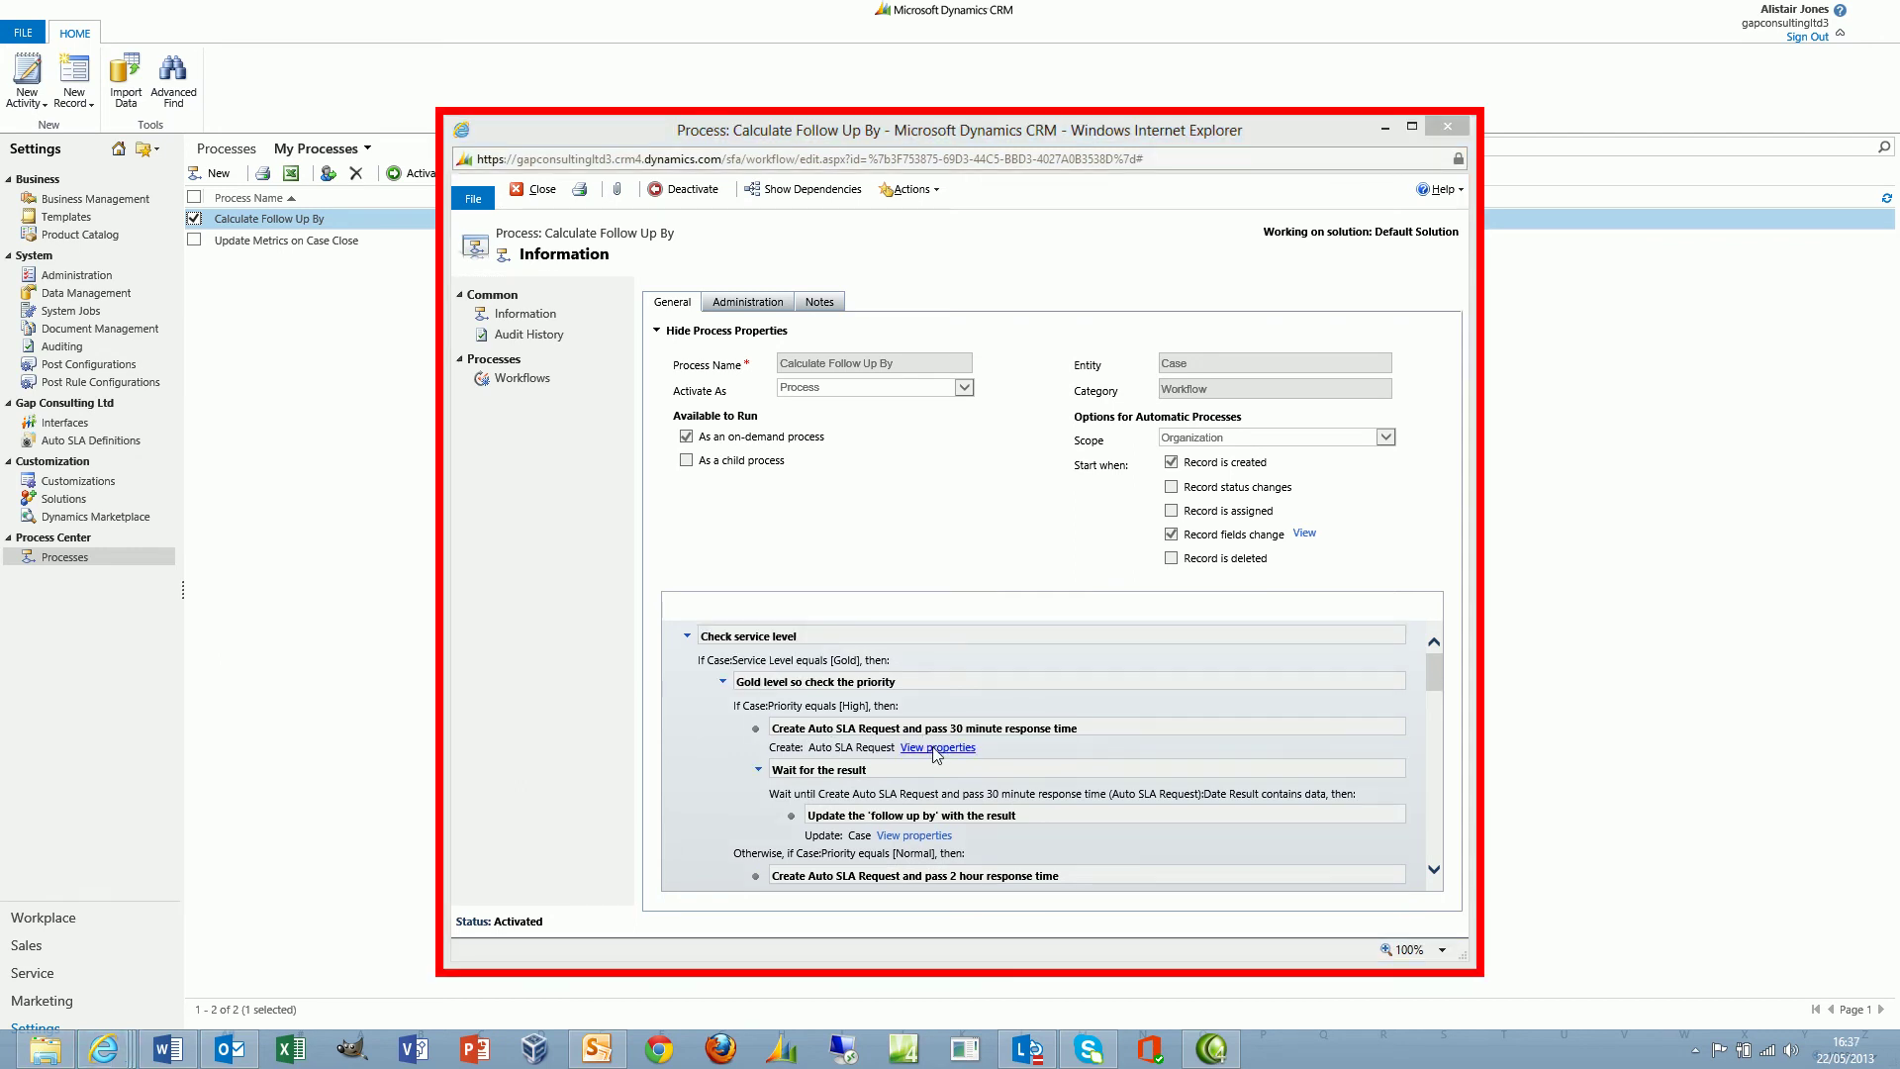
# View the properties of the 30-minute response step for Gold level, High priority.
pyautogui.click(936, 749)
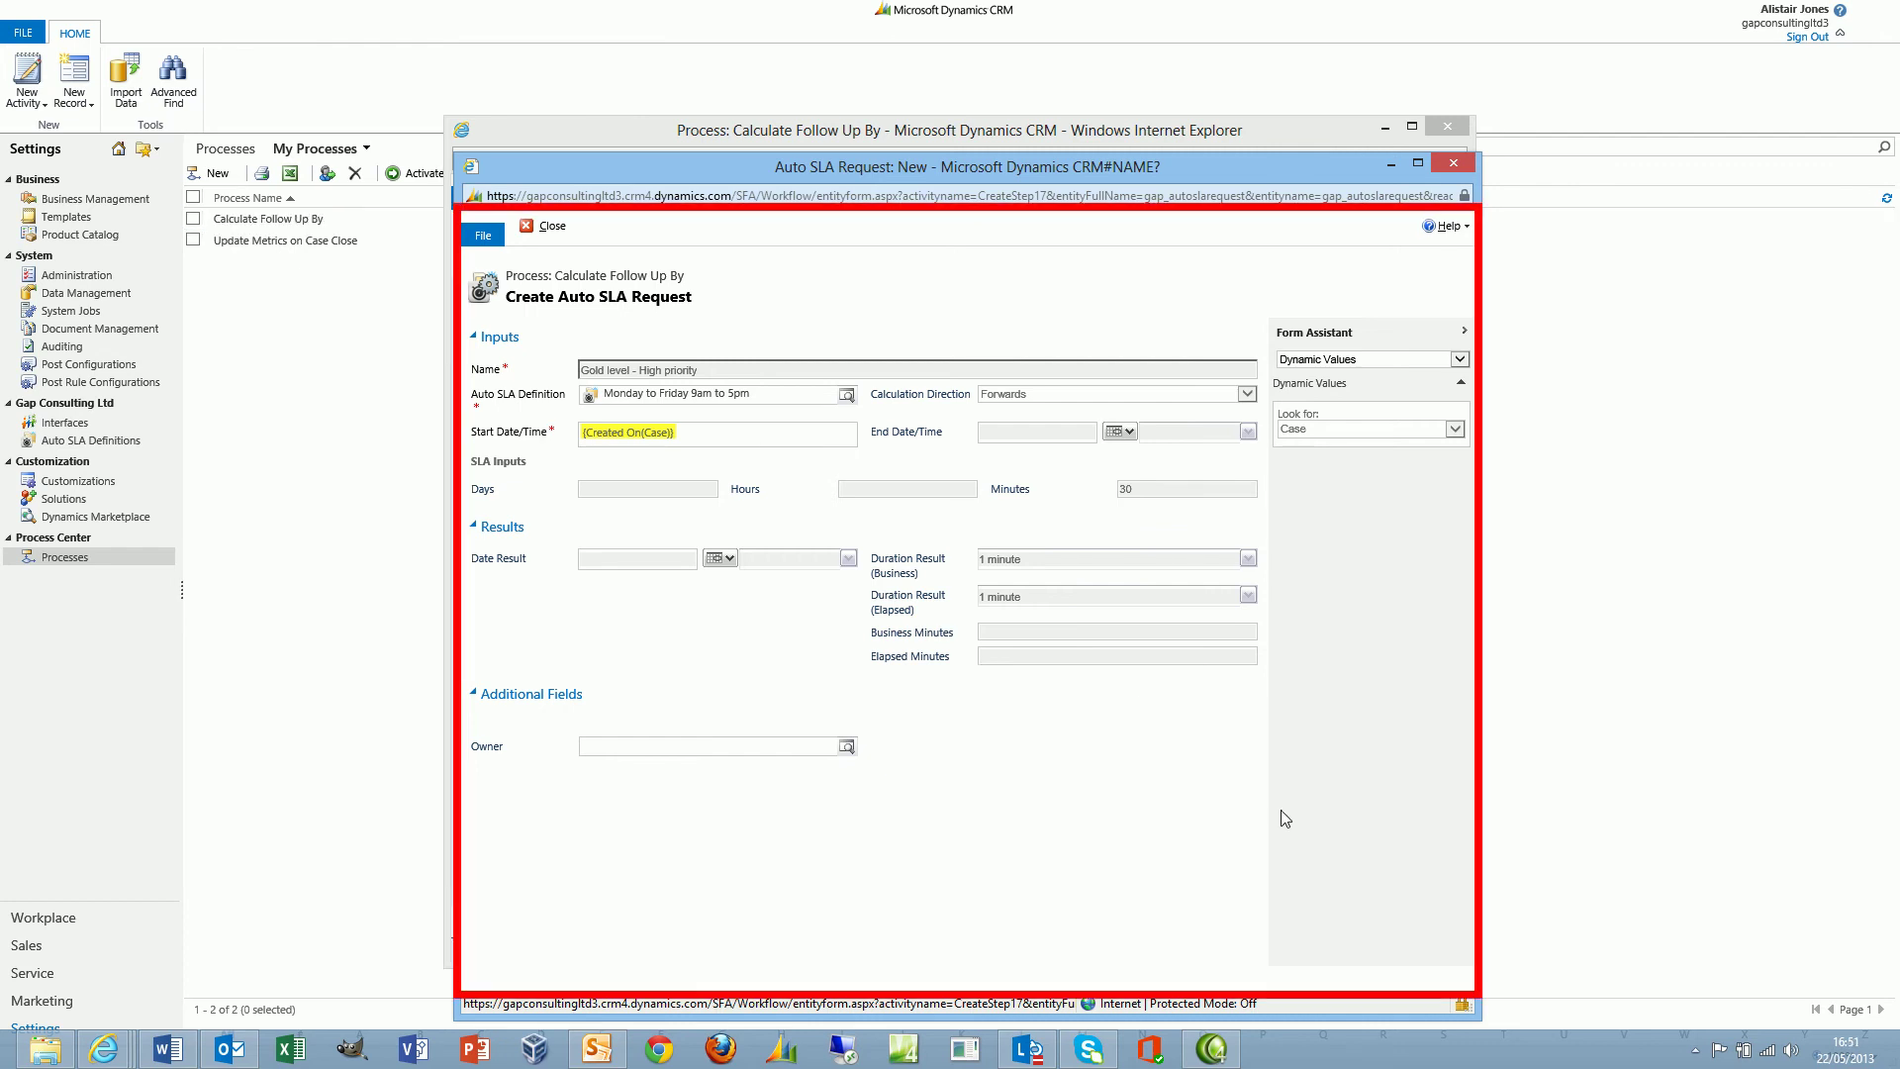
# Close the workflow and start a new case for customer Adventure Works (sample).
pyautogui.click(1453, 163)
pyautogui.click(1444, 127)
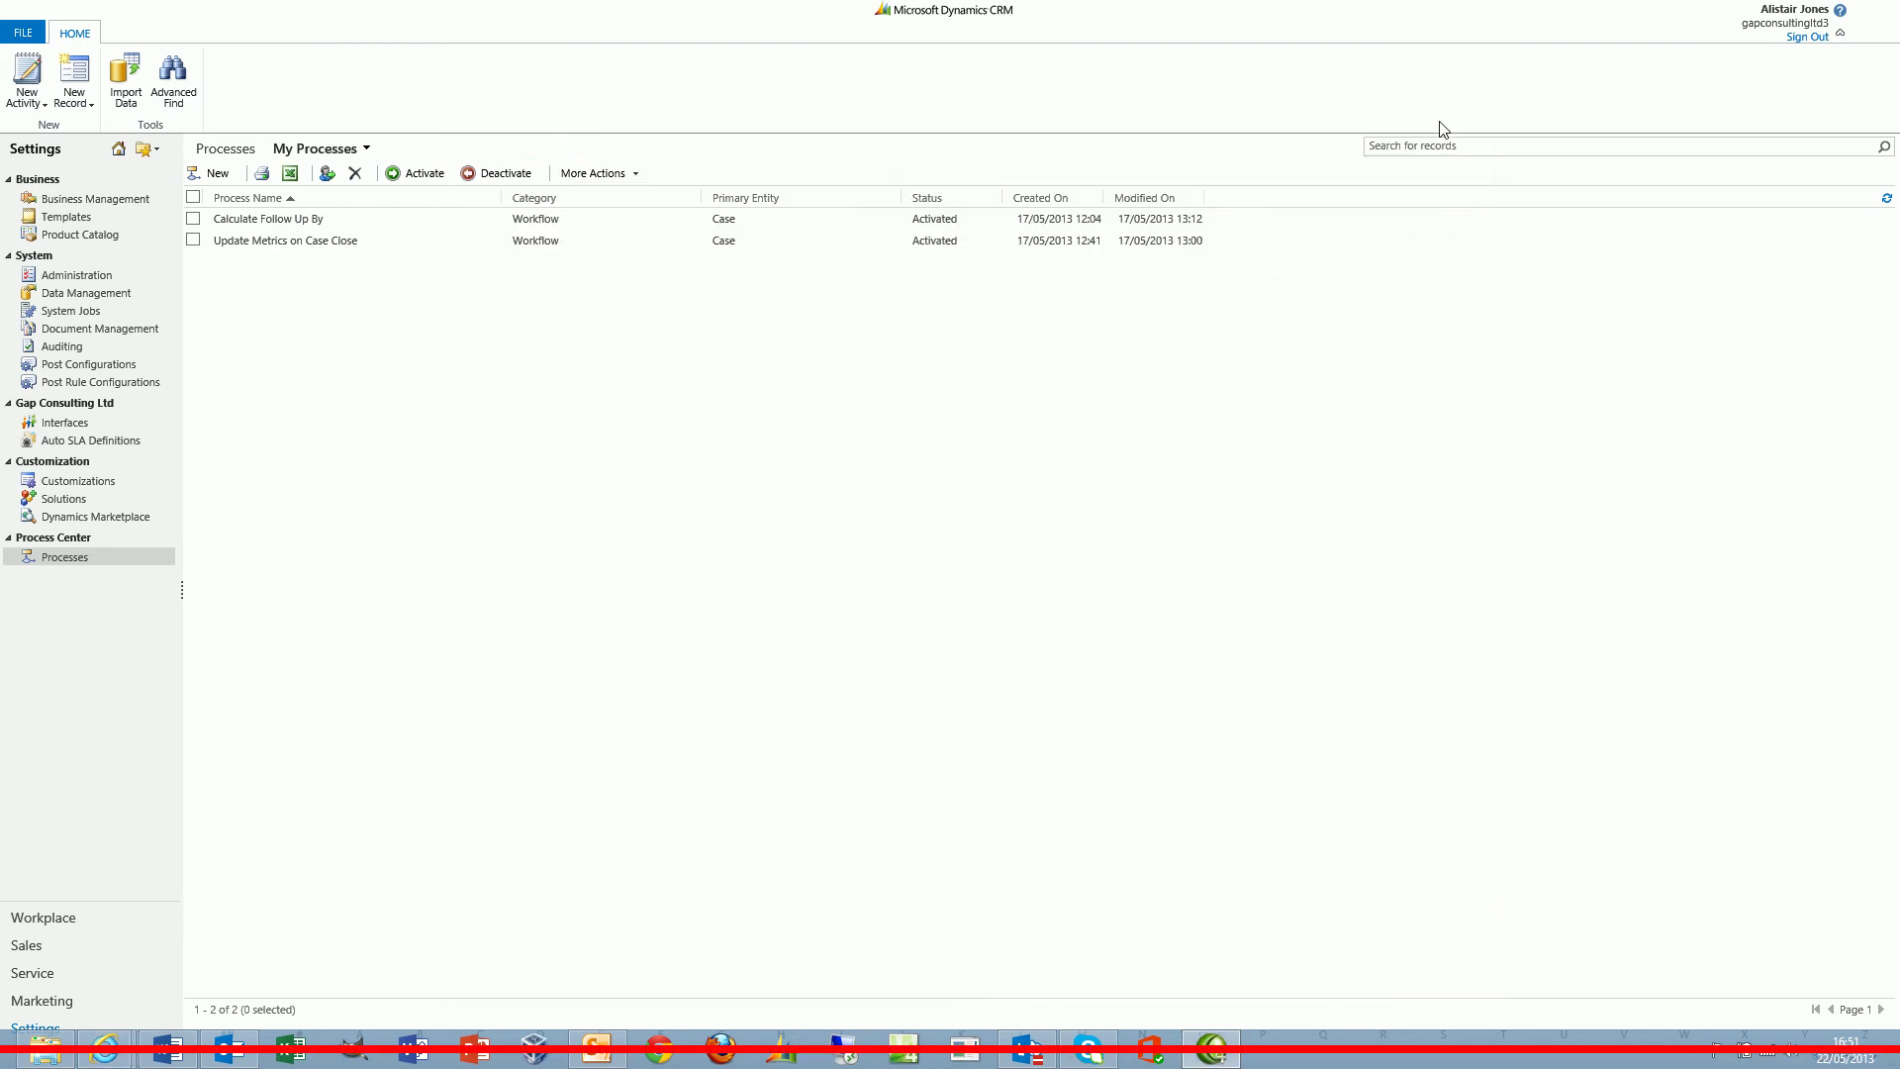
pyautogui.click(55, 974)
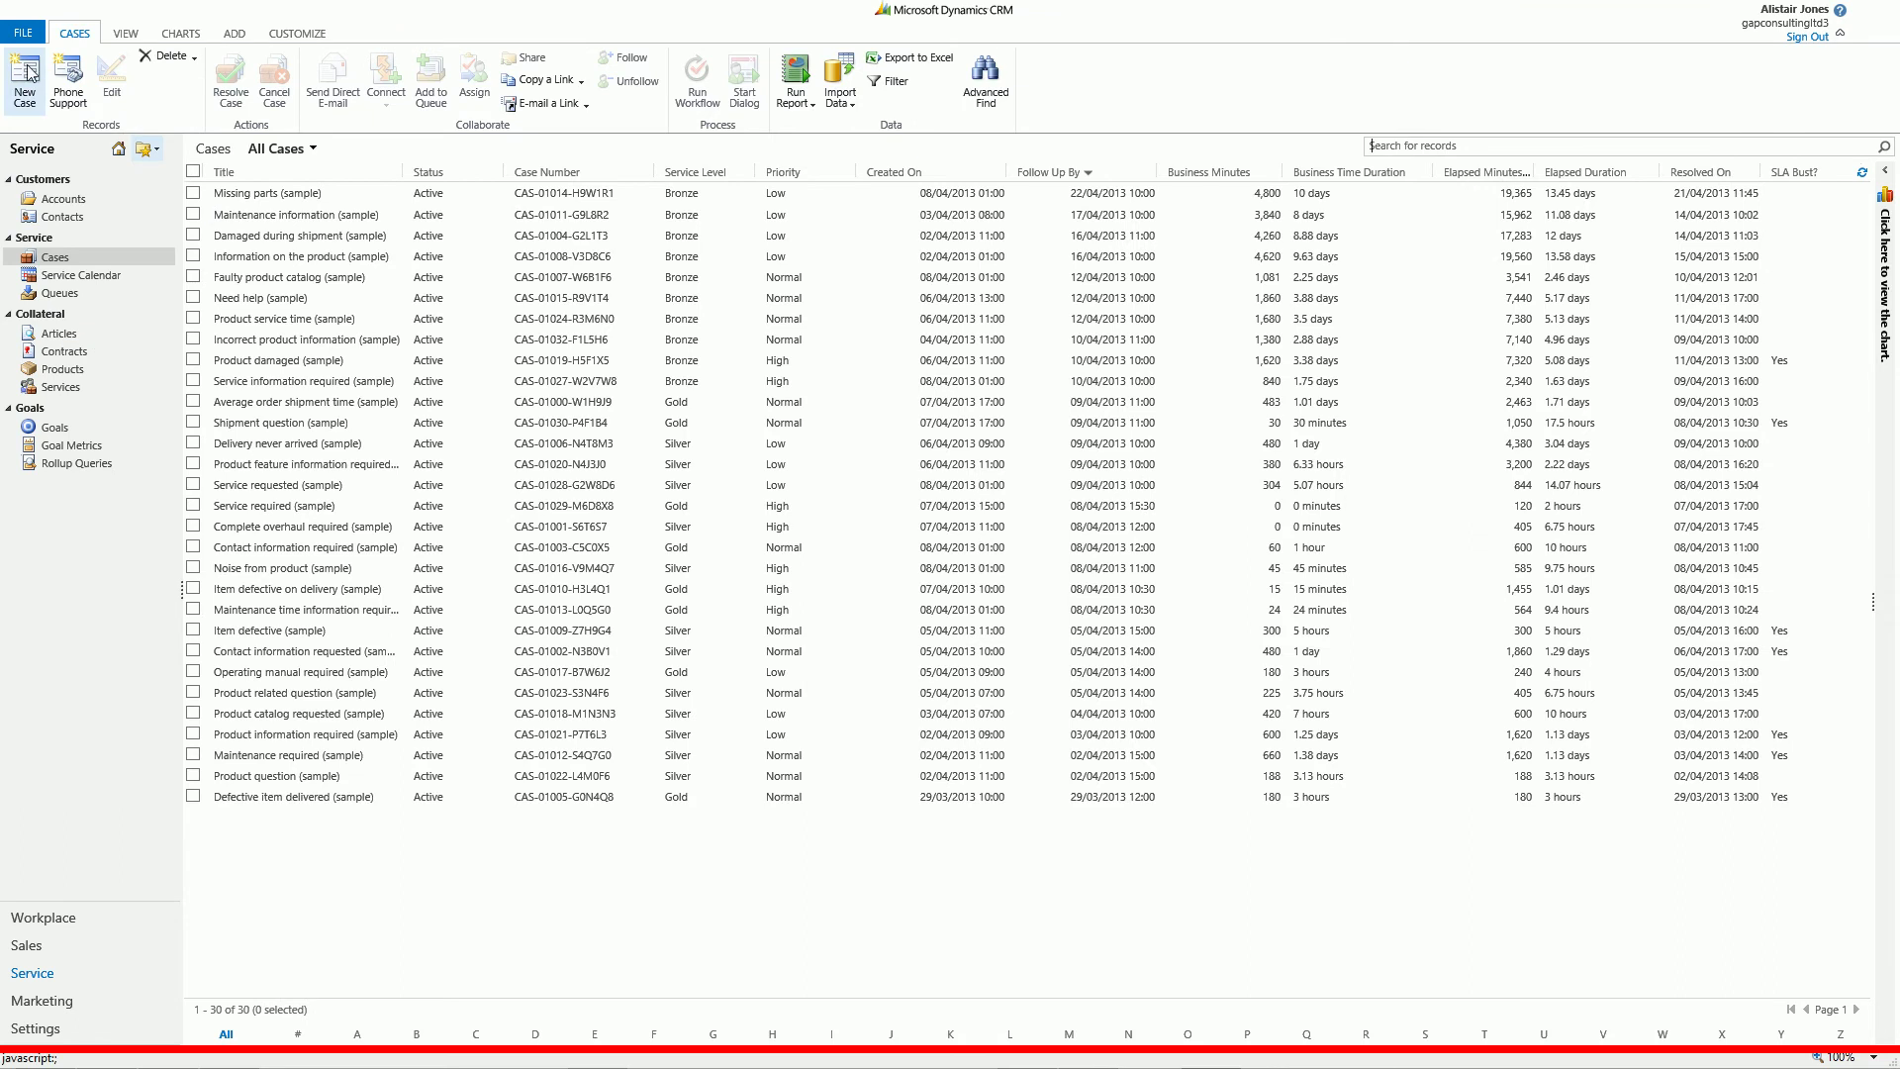
pyautogui.click(27, 74)
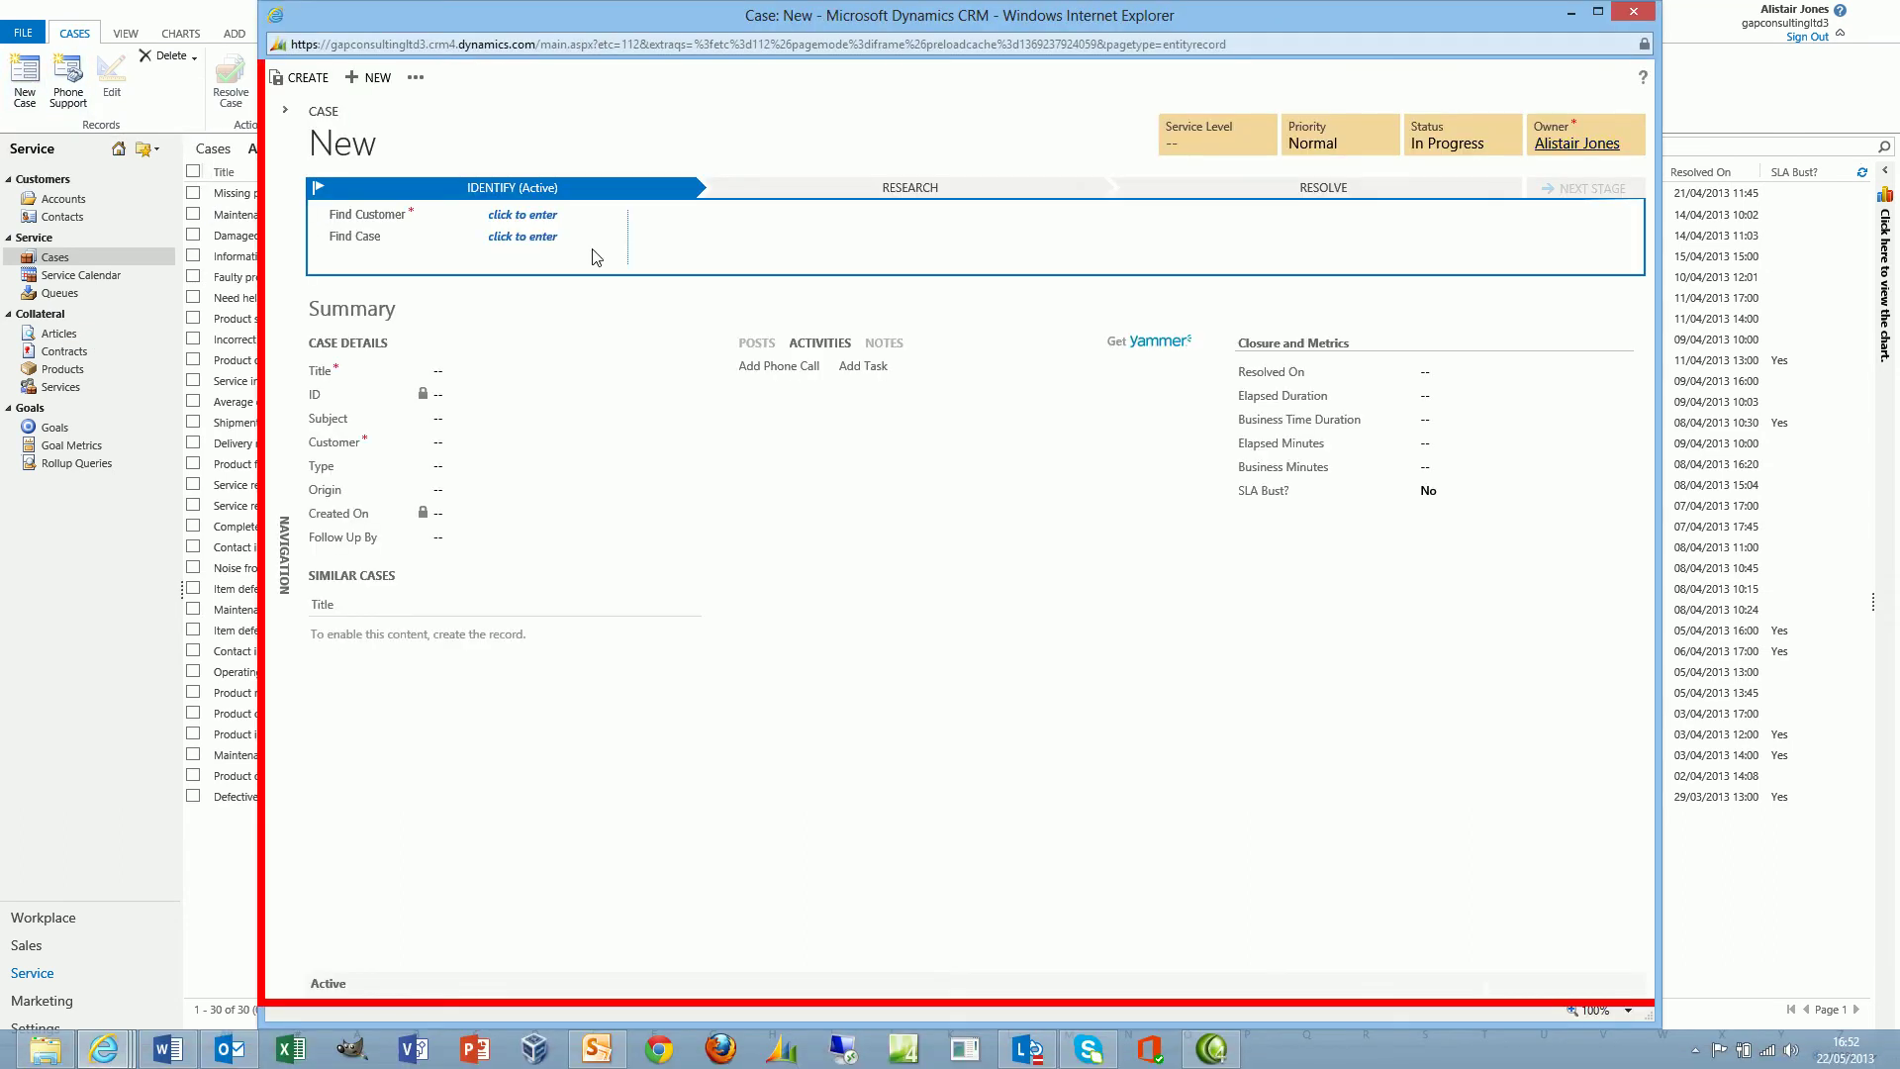
pyautogui.click(528, 215)
pyautogui.click(612, 215)
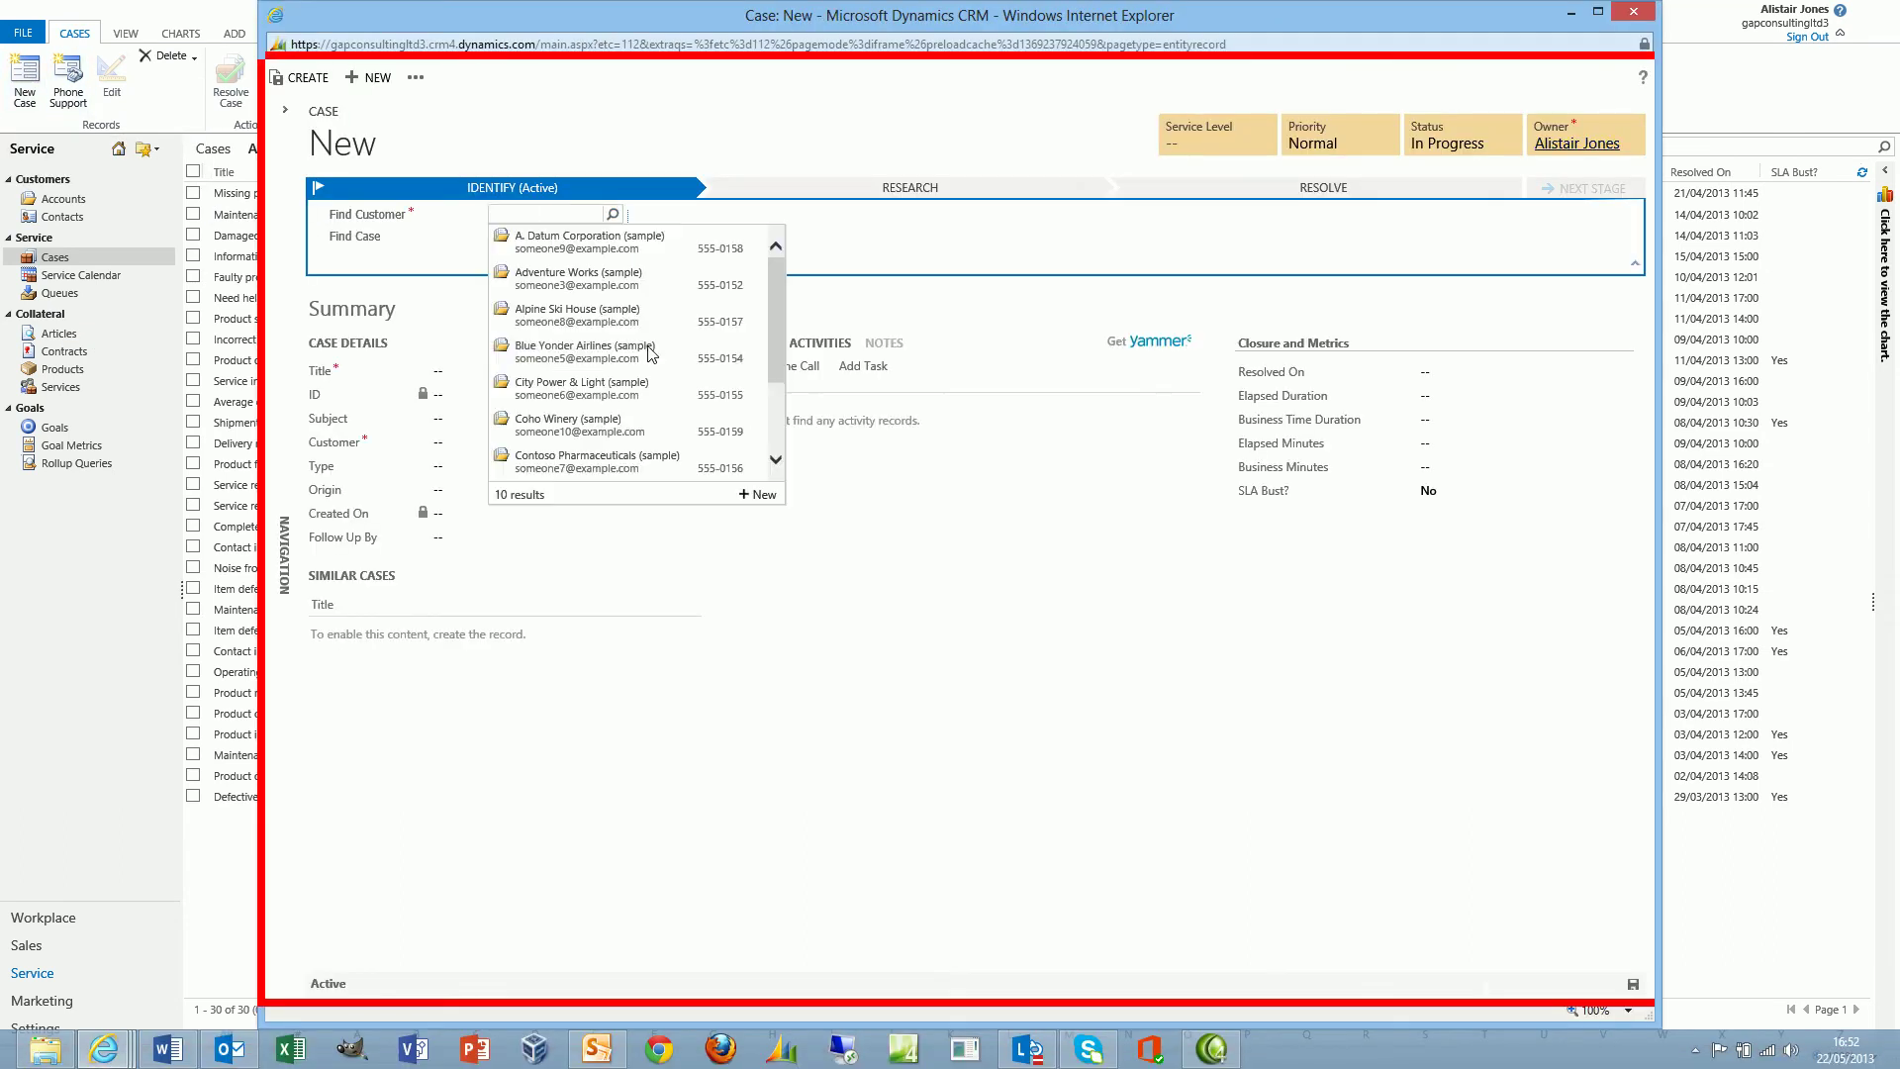
pyautogui.click(599, 280)
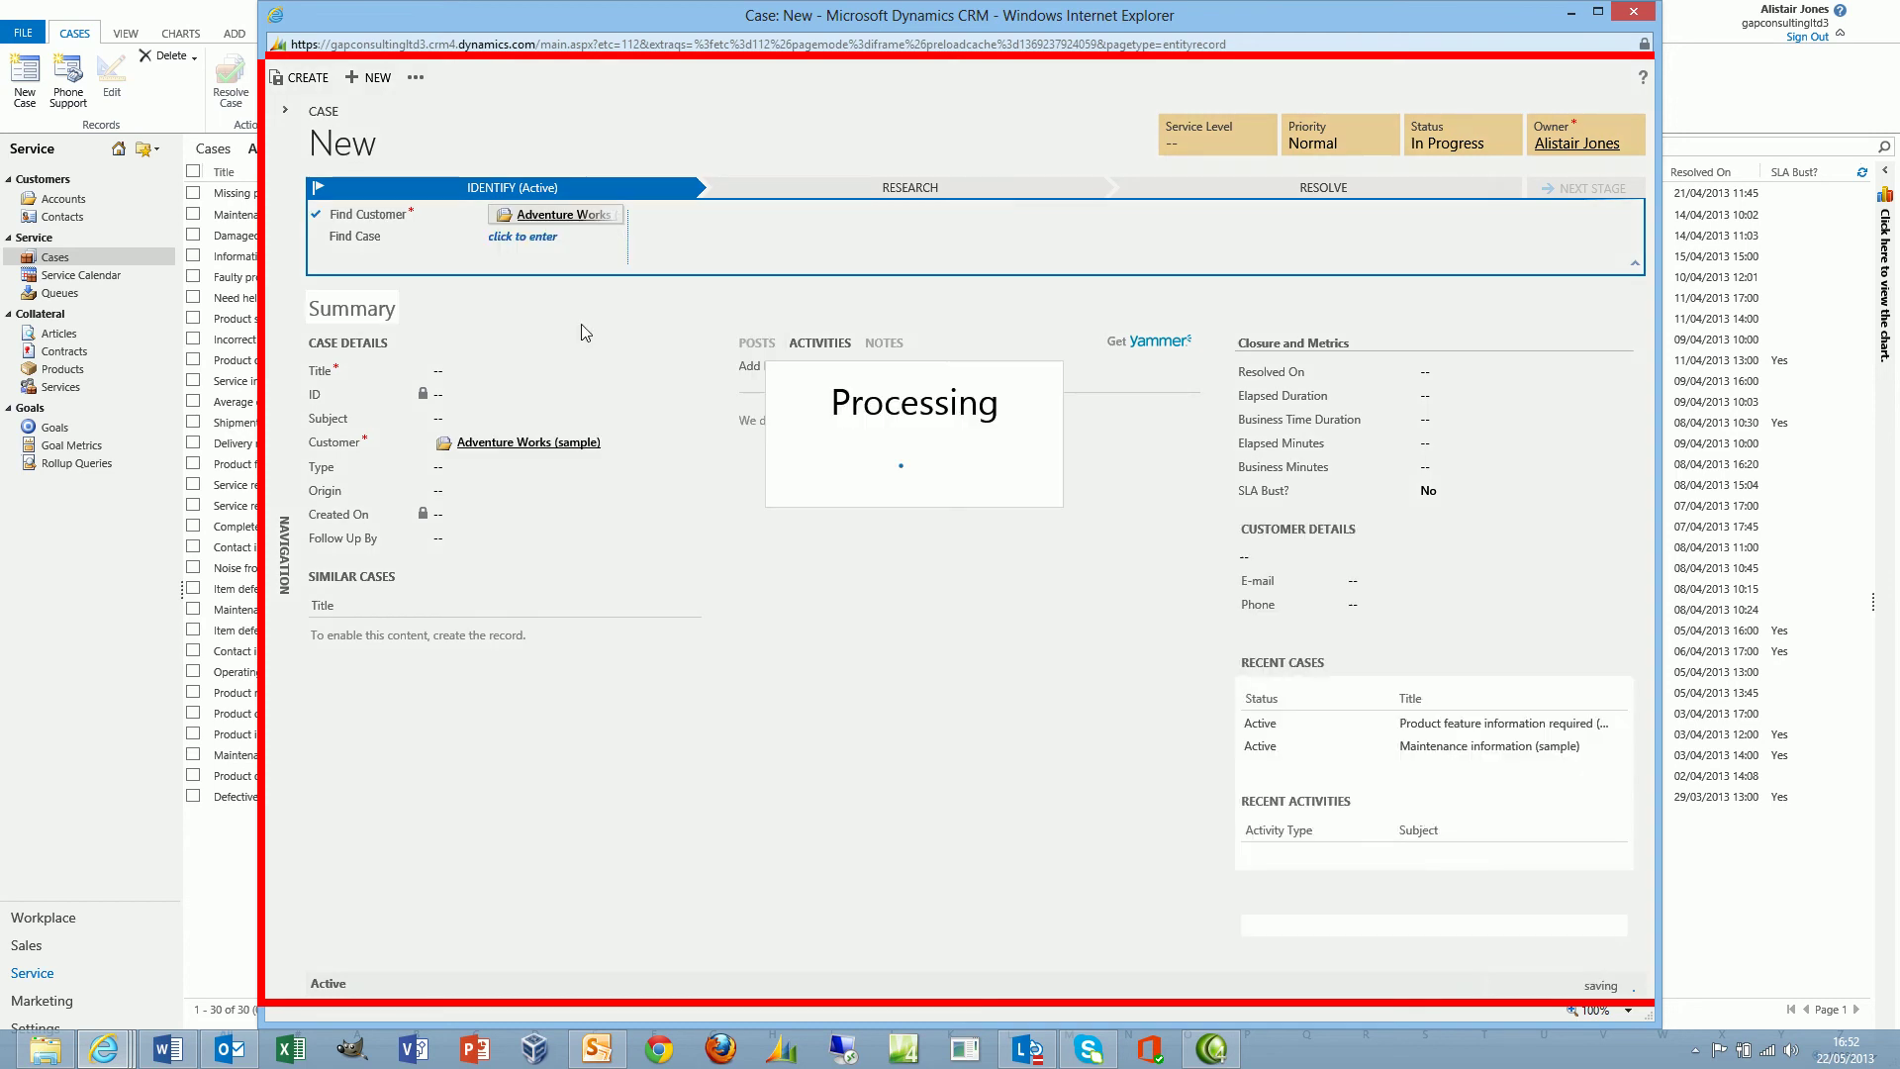
# Title the case 'Example Case', set service level Gold and priority High, and save it.
pyautogui.click(500, 367)
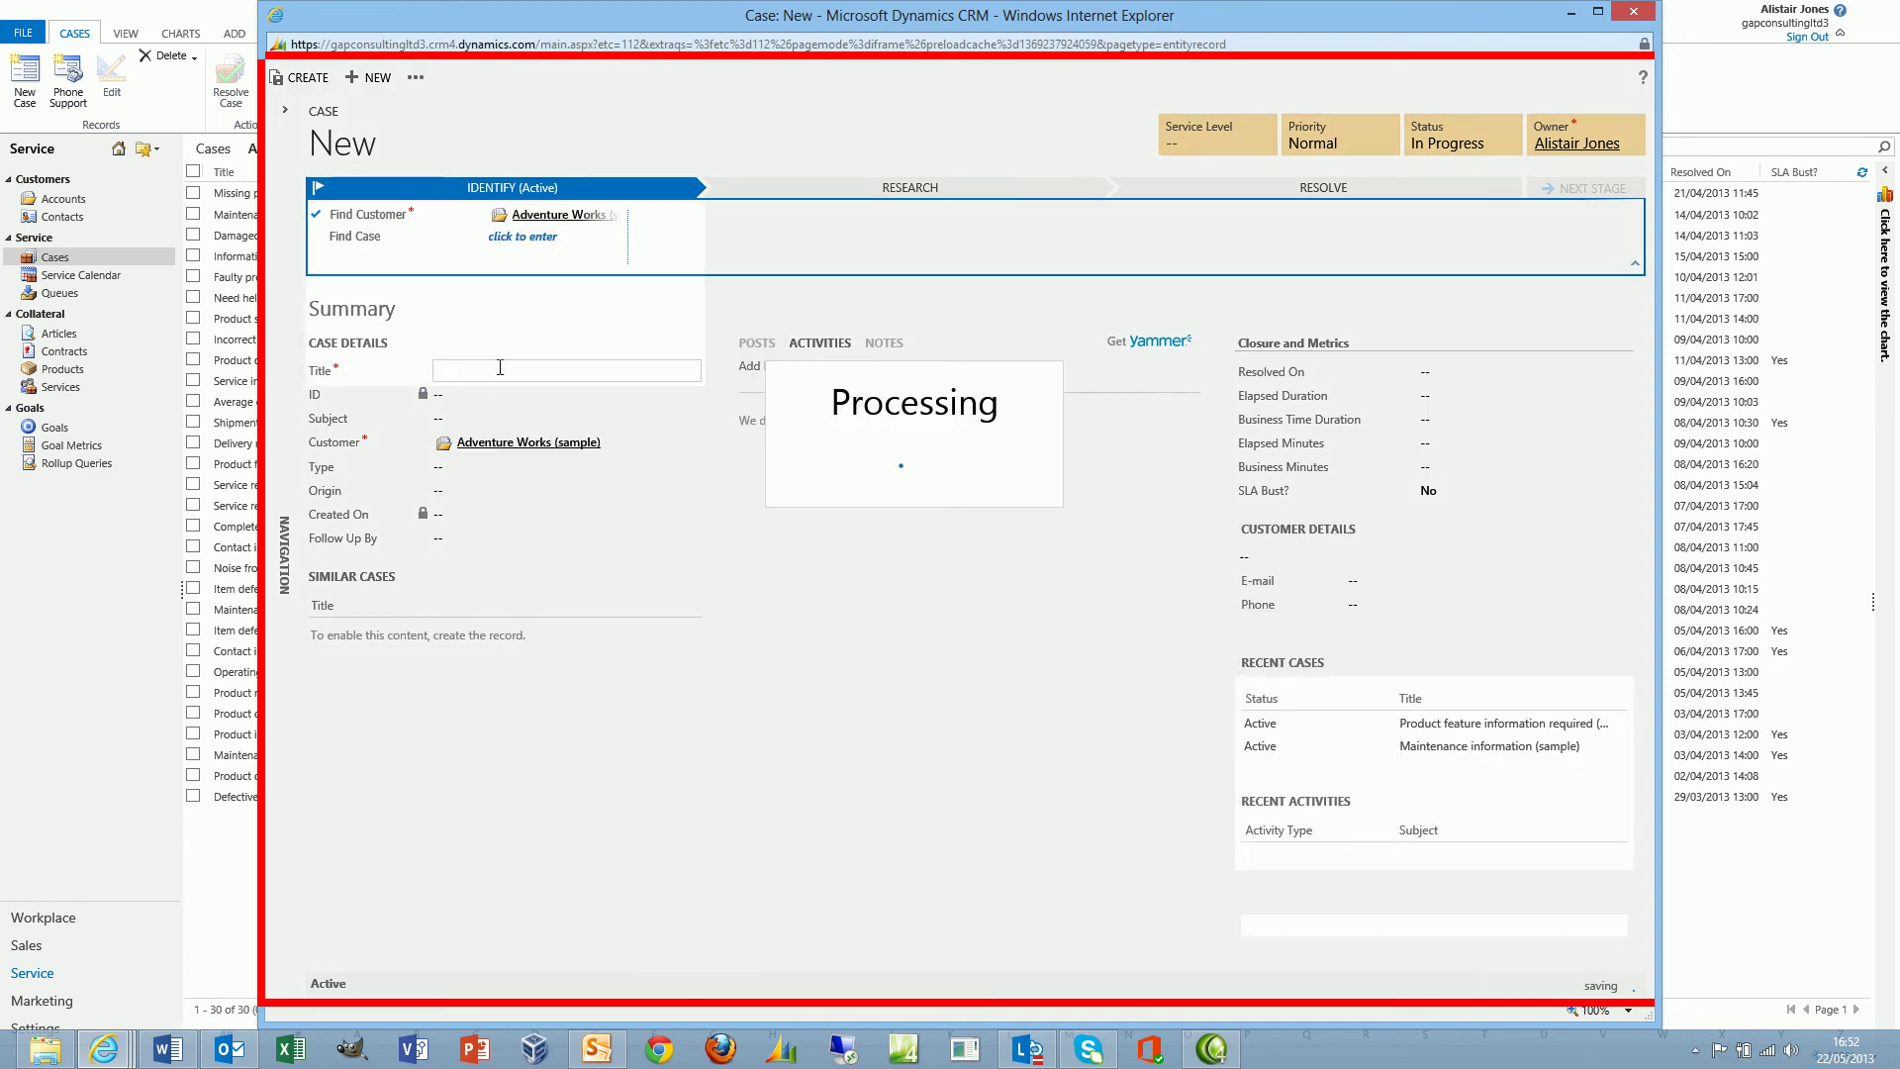
pyautogui.write('Example Case')
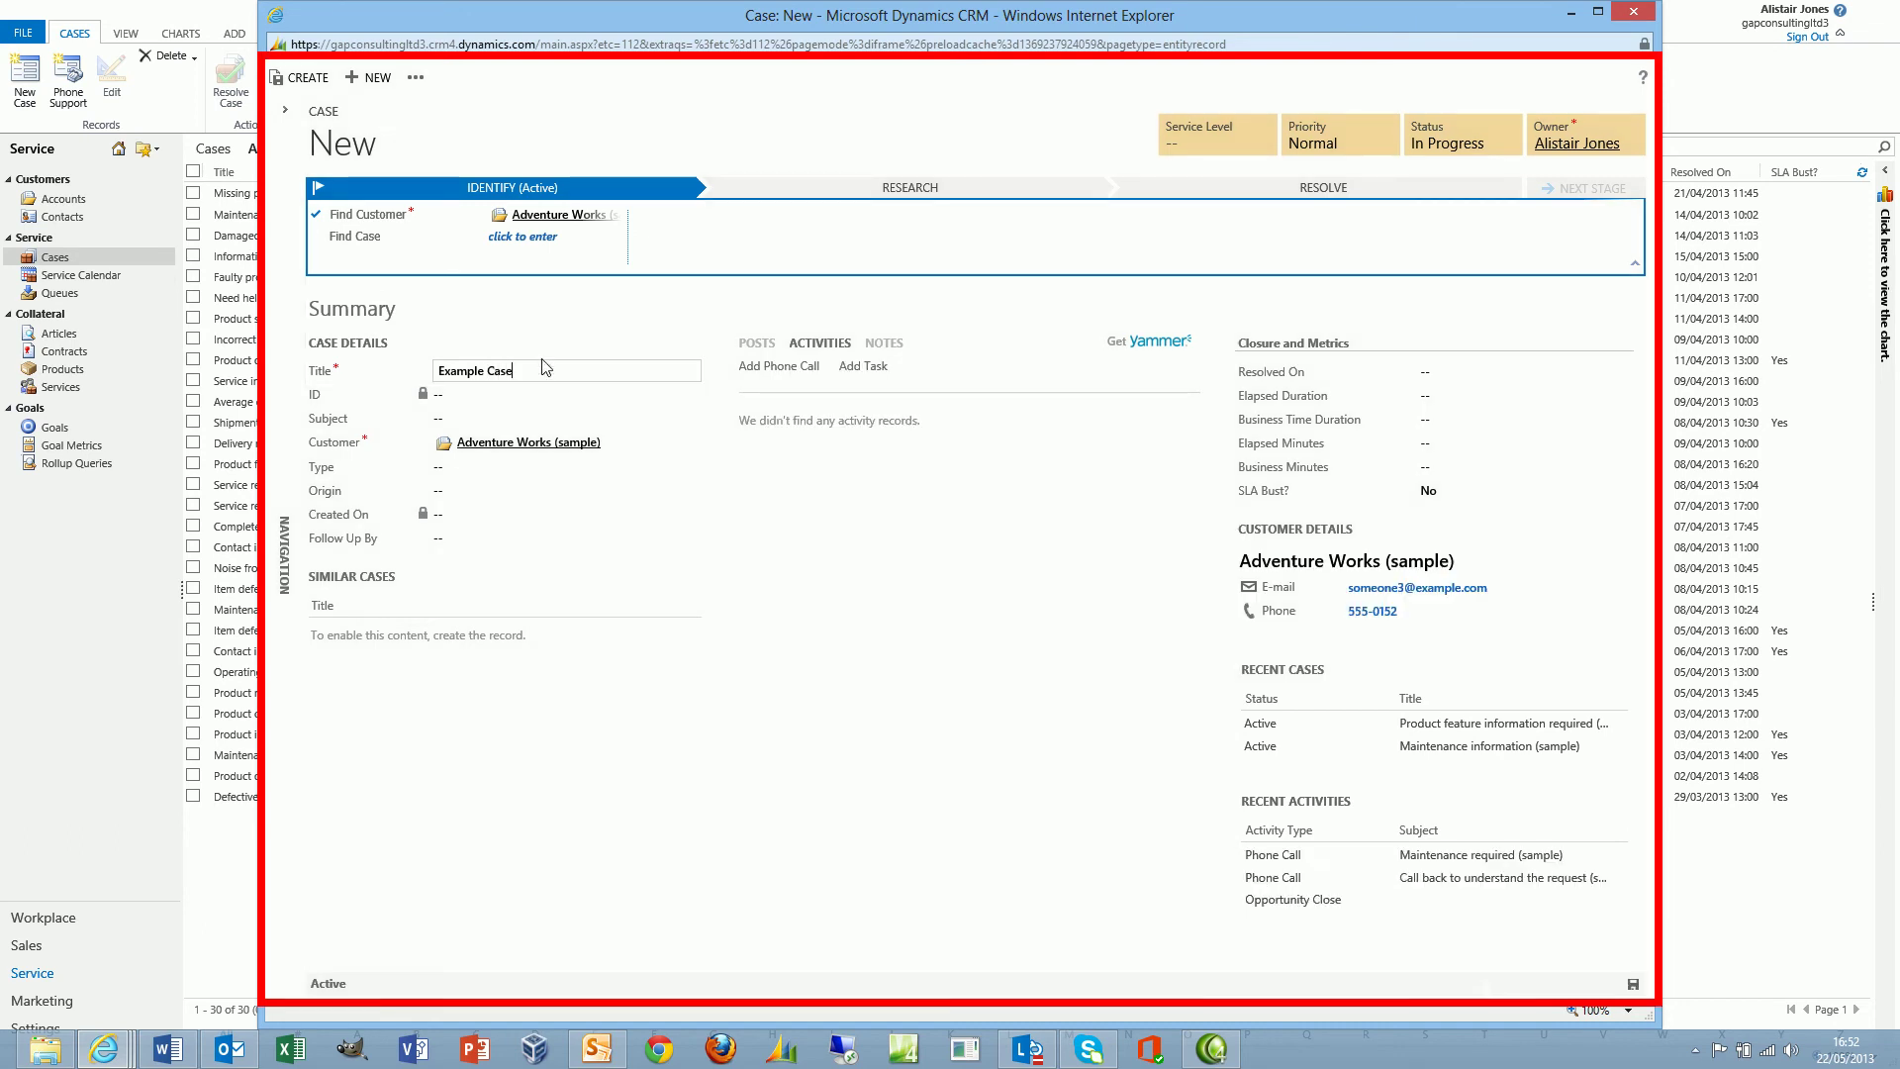
pyautogui.click(1215, 138)
pyautogui.click(1202, 163)
pyautogui.click(1324, 149)
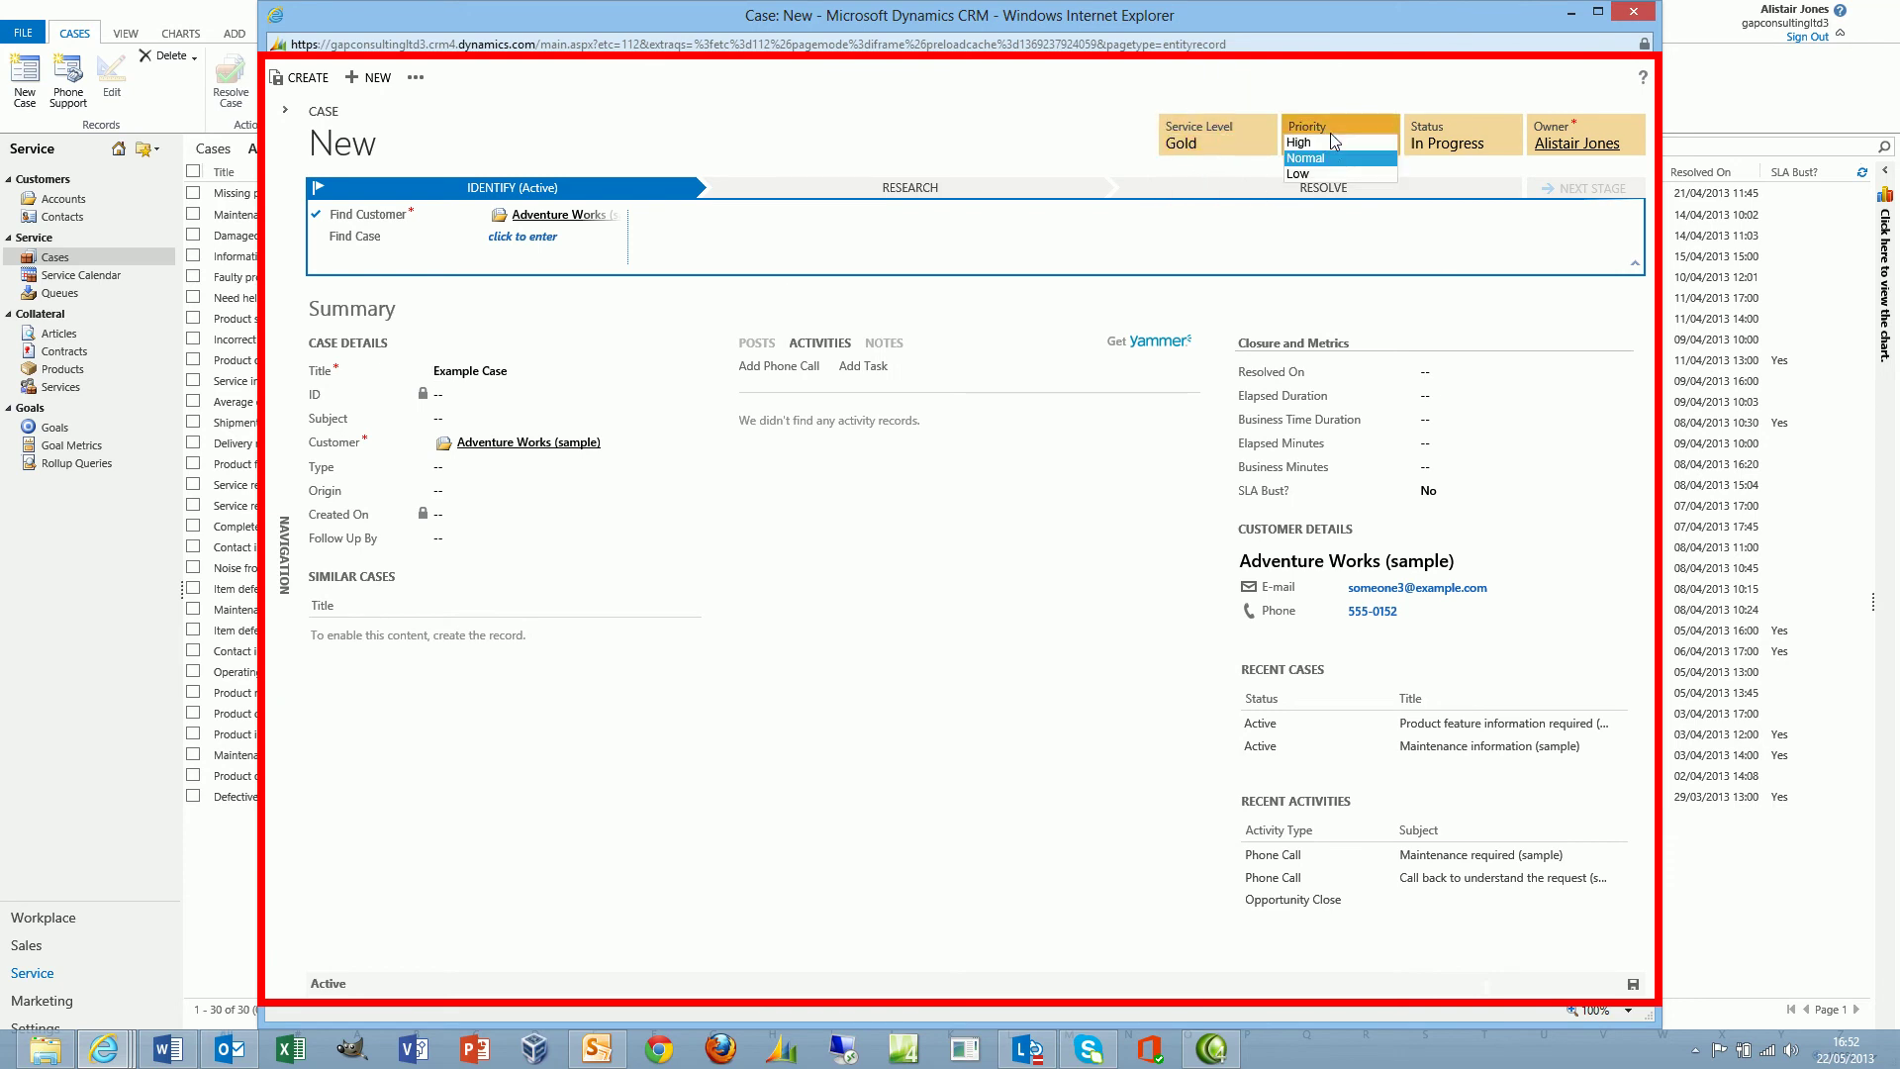
pyautogui.click(1319, 161)
pyautogui.click(1633, 984)
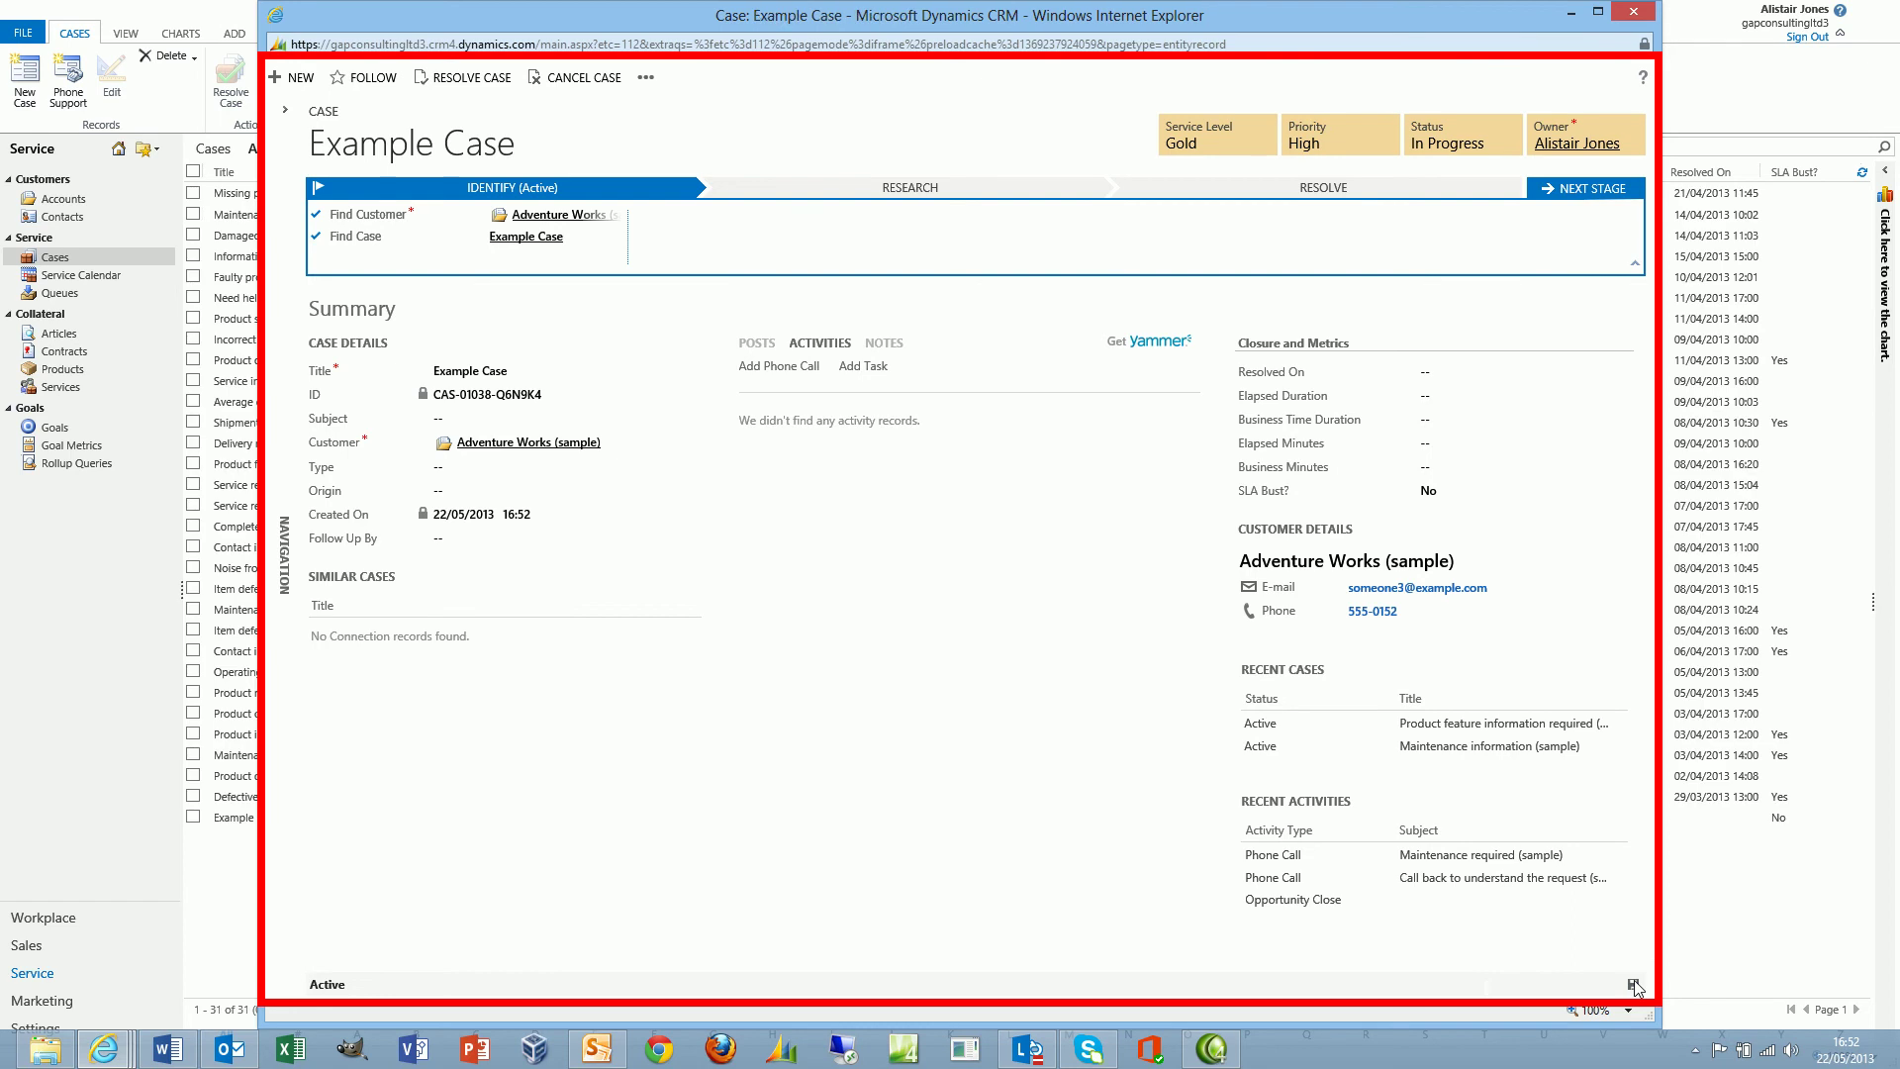
# Close the saved case and reopen Example Case from the All Cases list.
pyautogui.click(1632, 14)
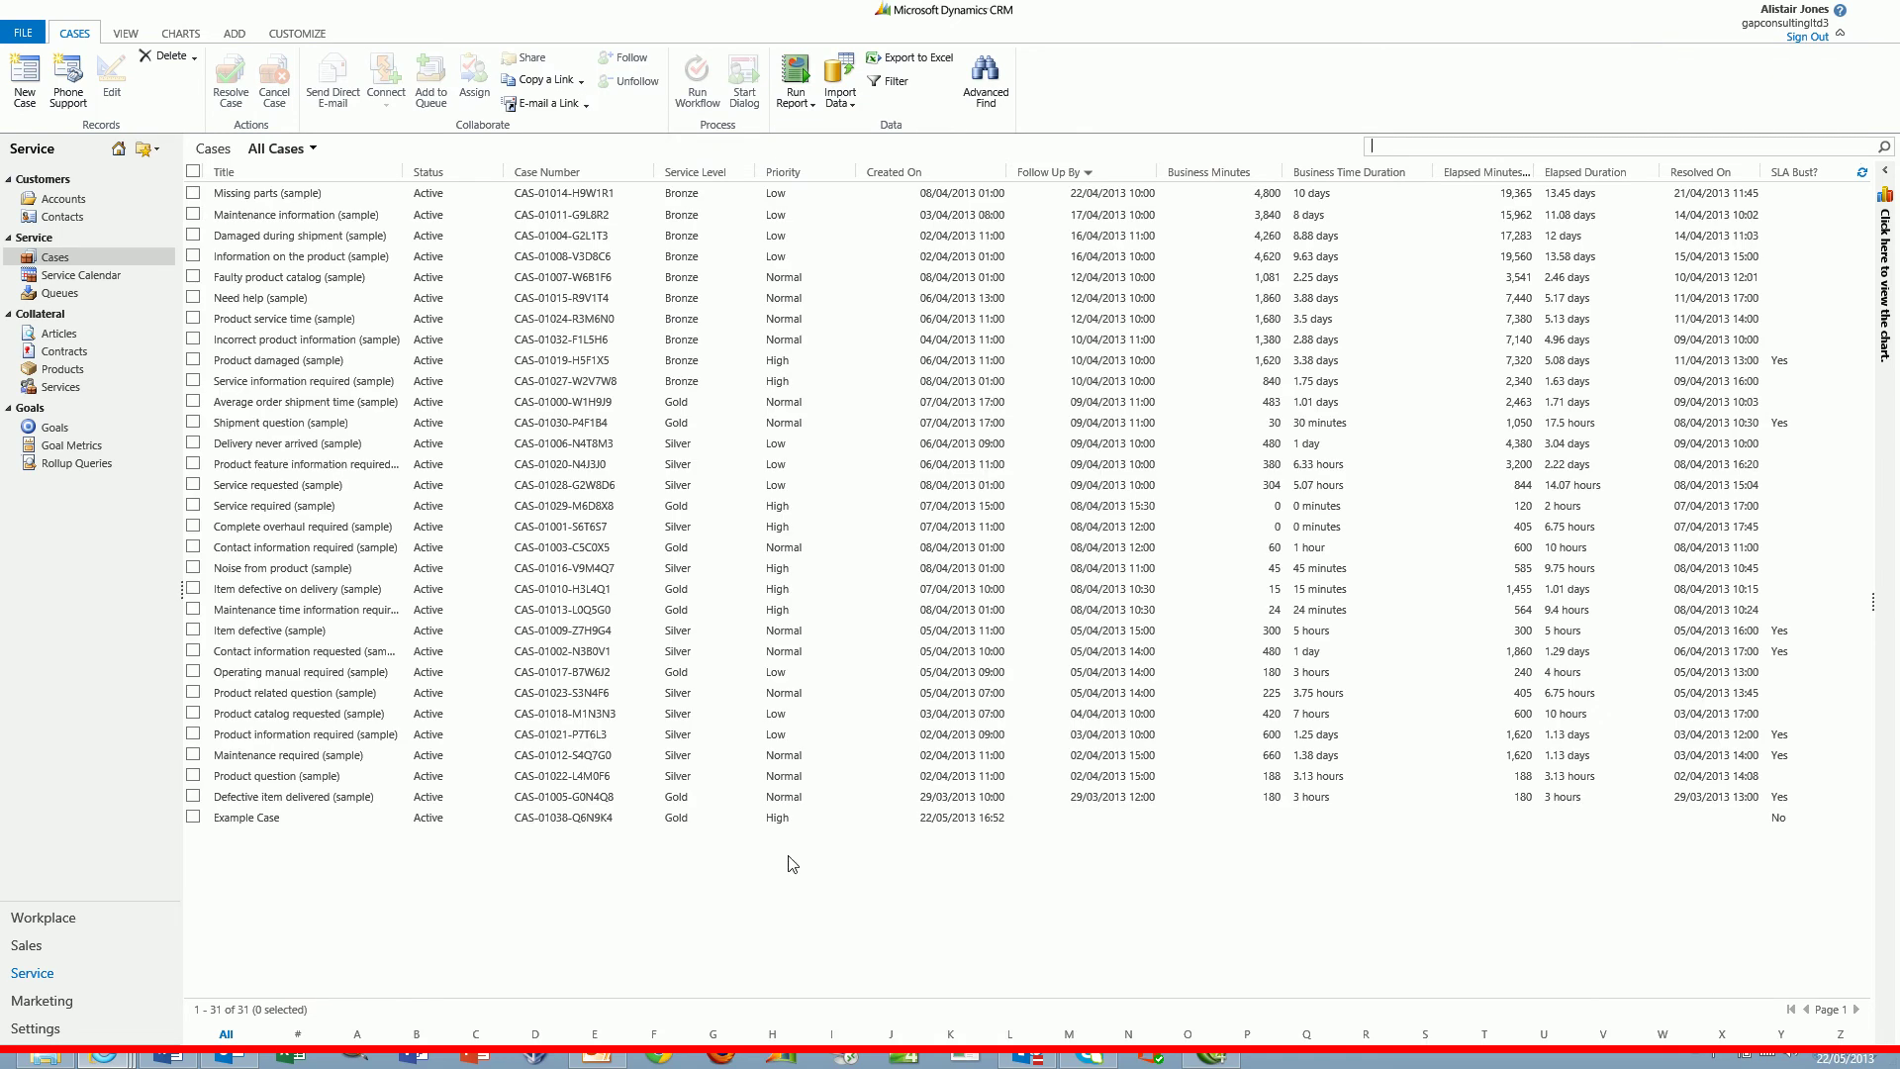
pyautogui.doubleClick(1037, 821)
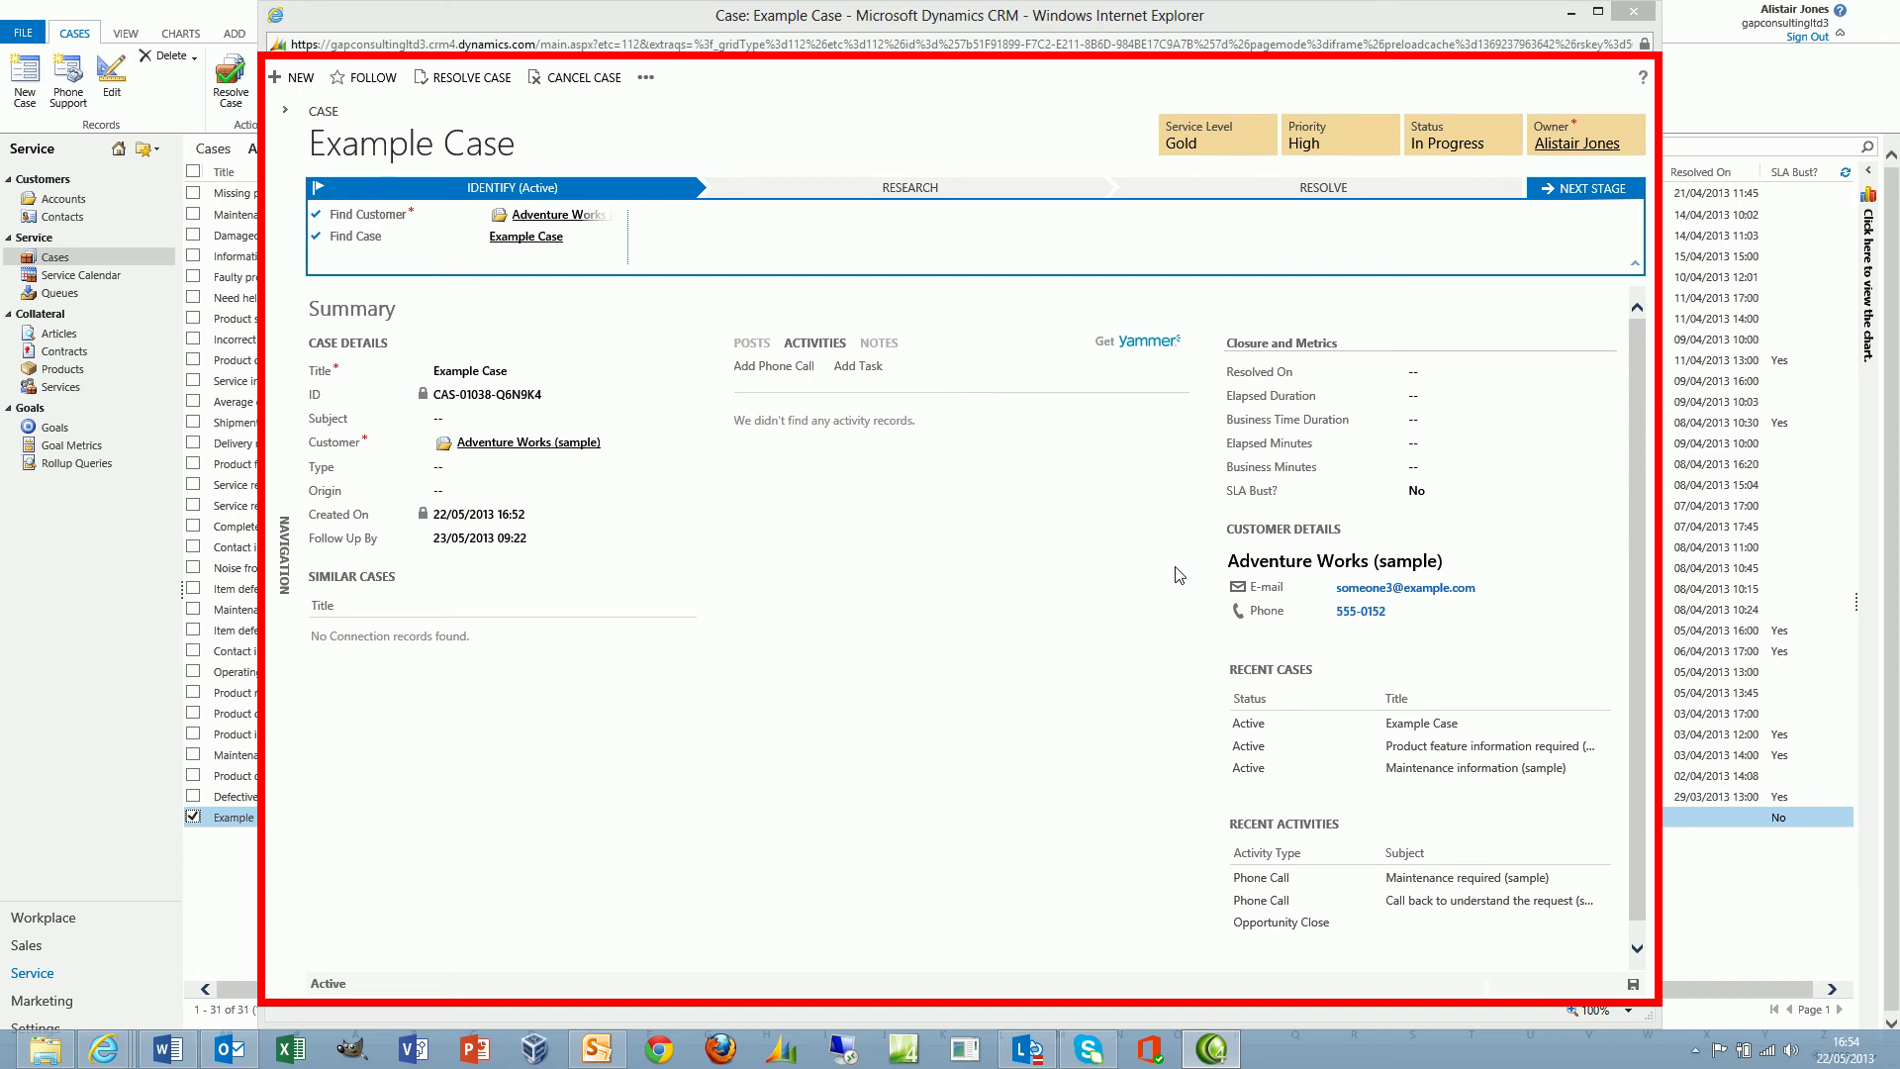
# Set Example Case's Resolved On to 22 May 2013 with time 16:55 and save it.
pyautogui.click(1437, 373)
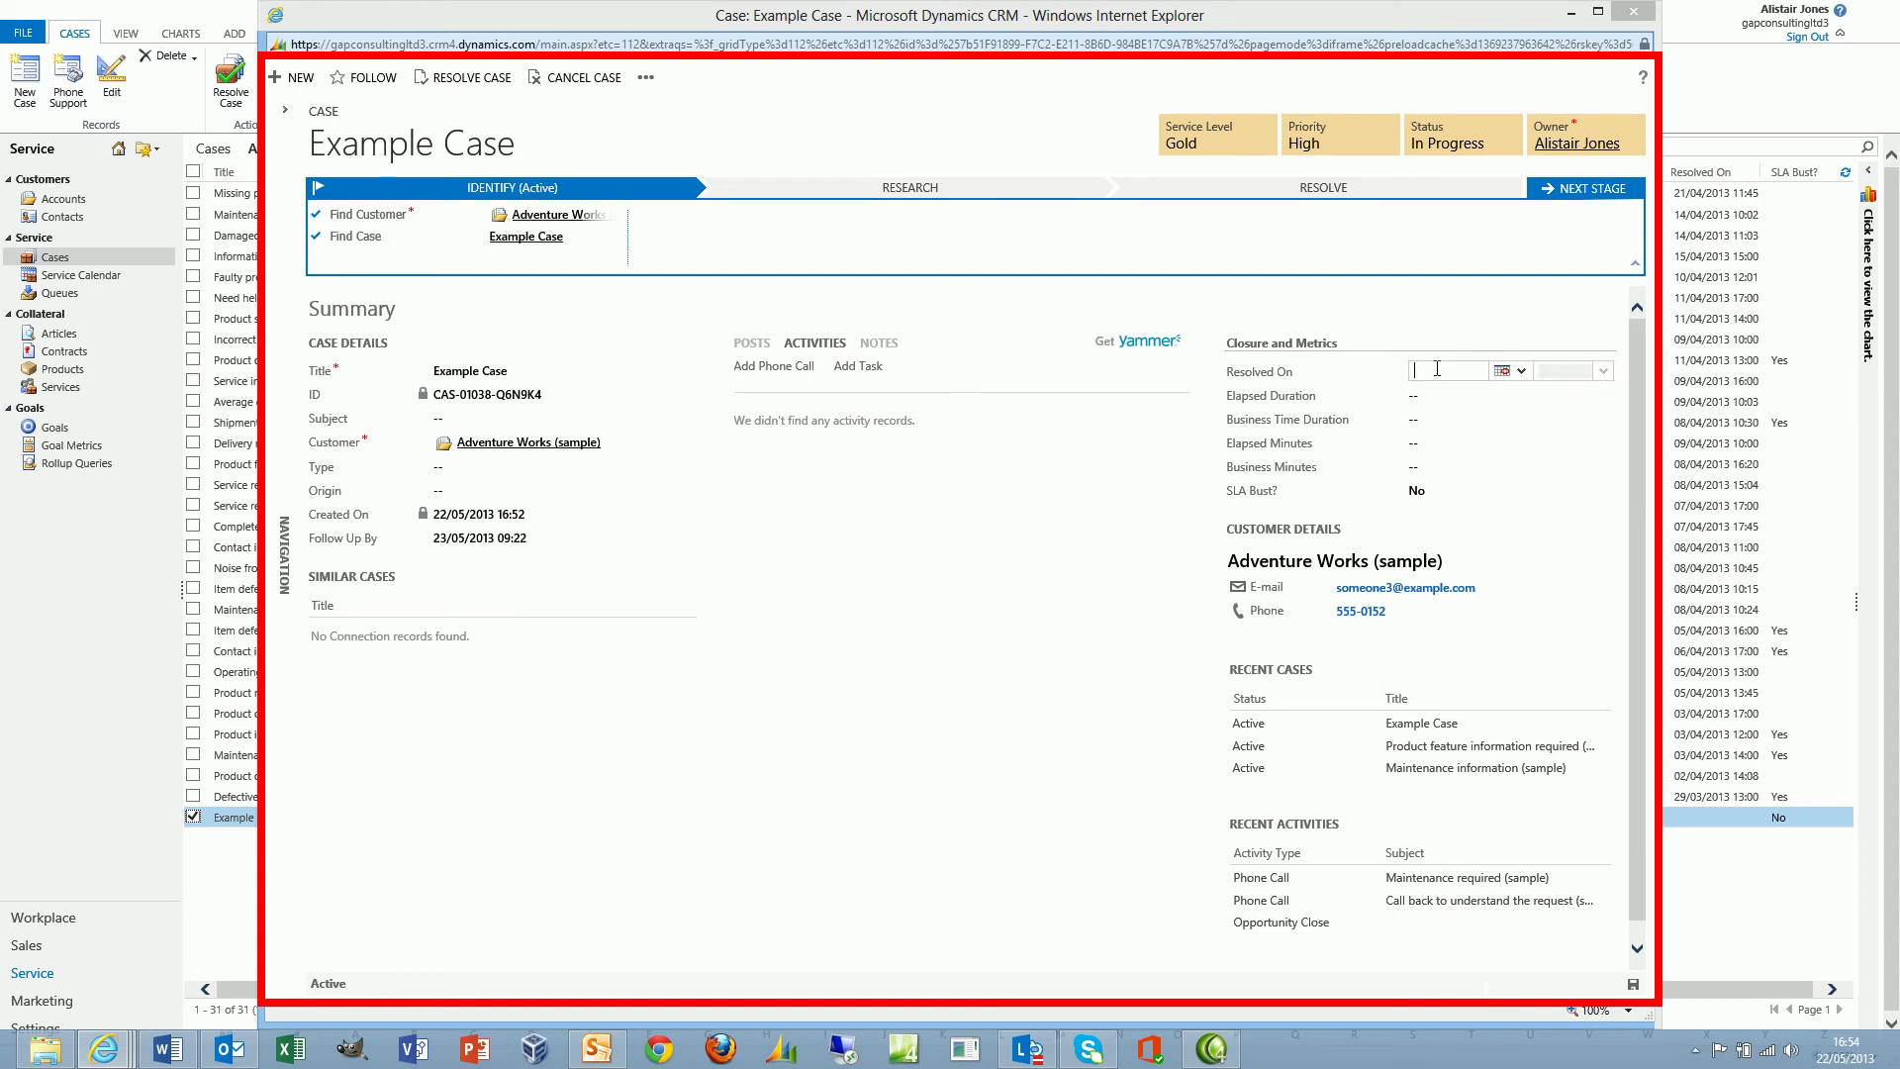
pyautogui.click(1505, 374)
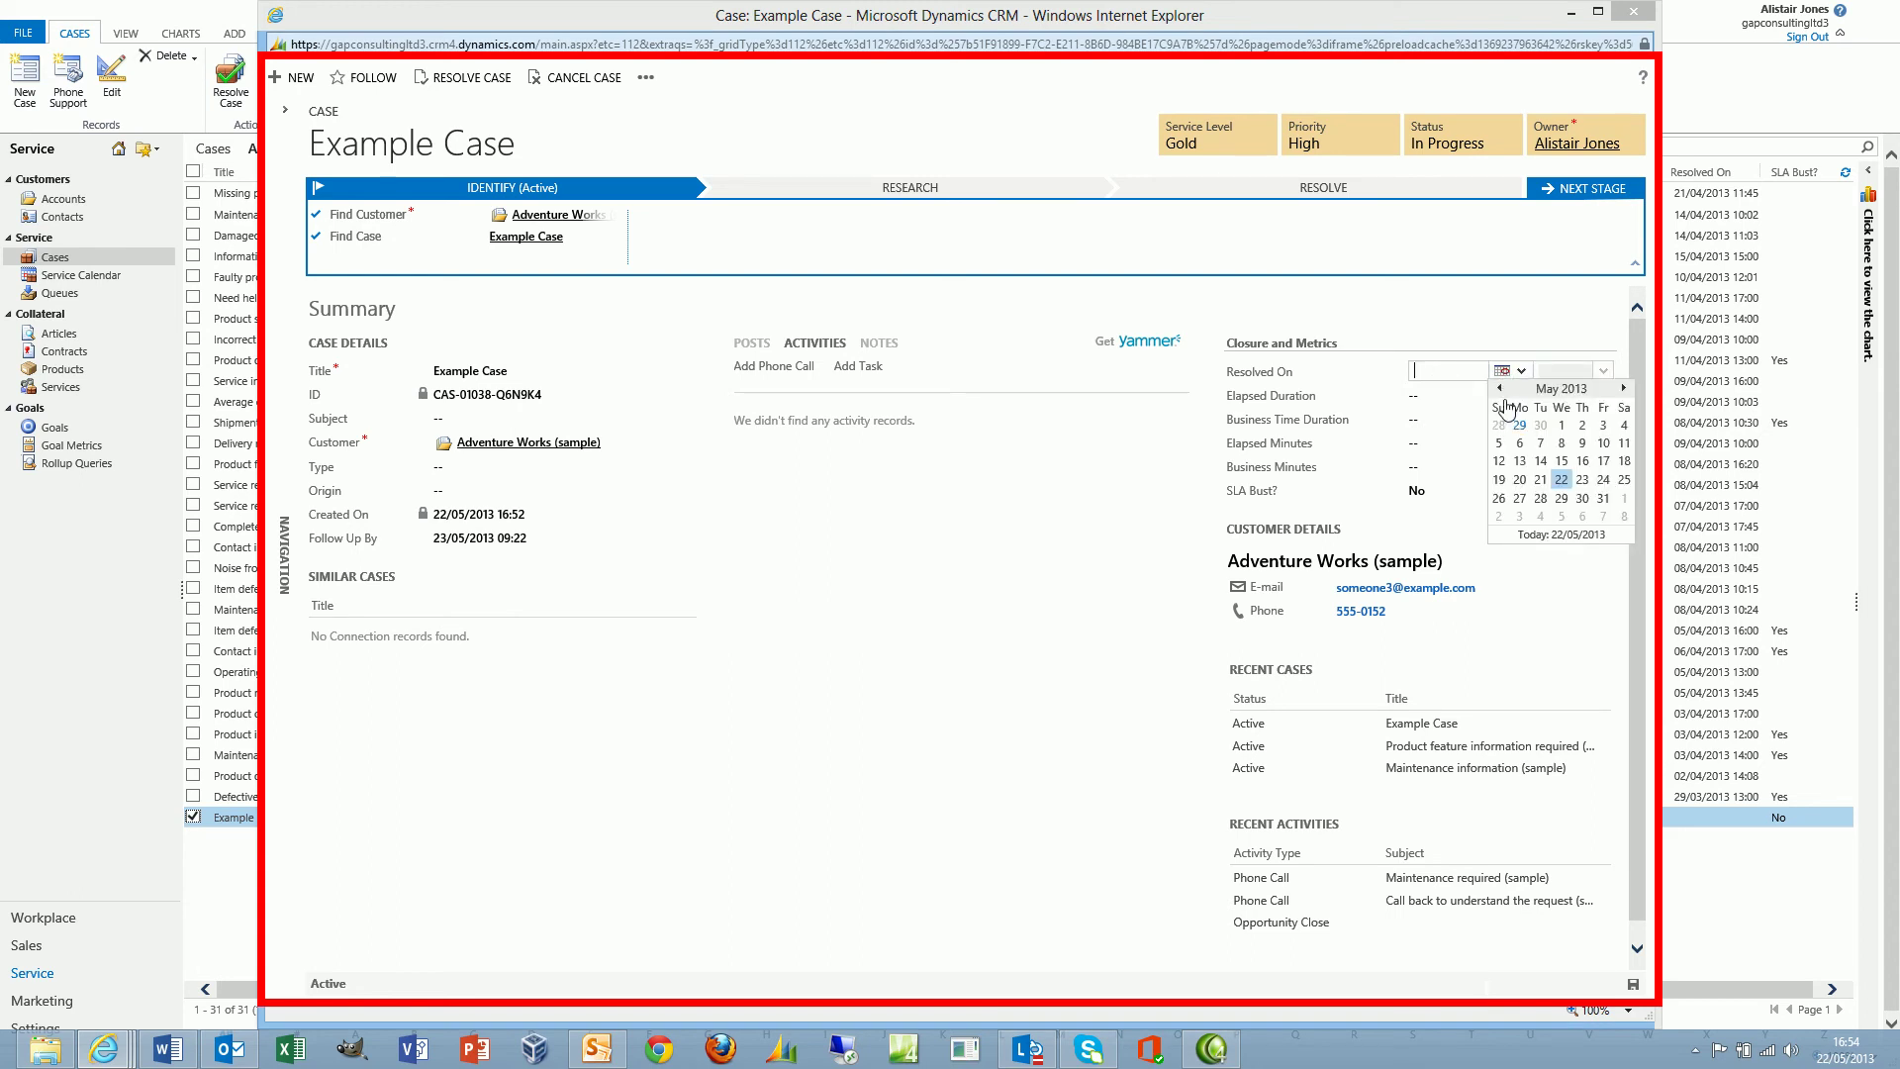
pyautogui.click(1562, 481)
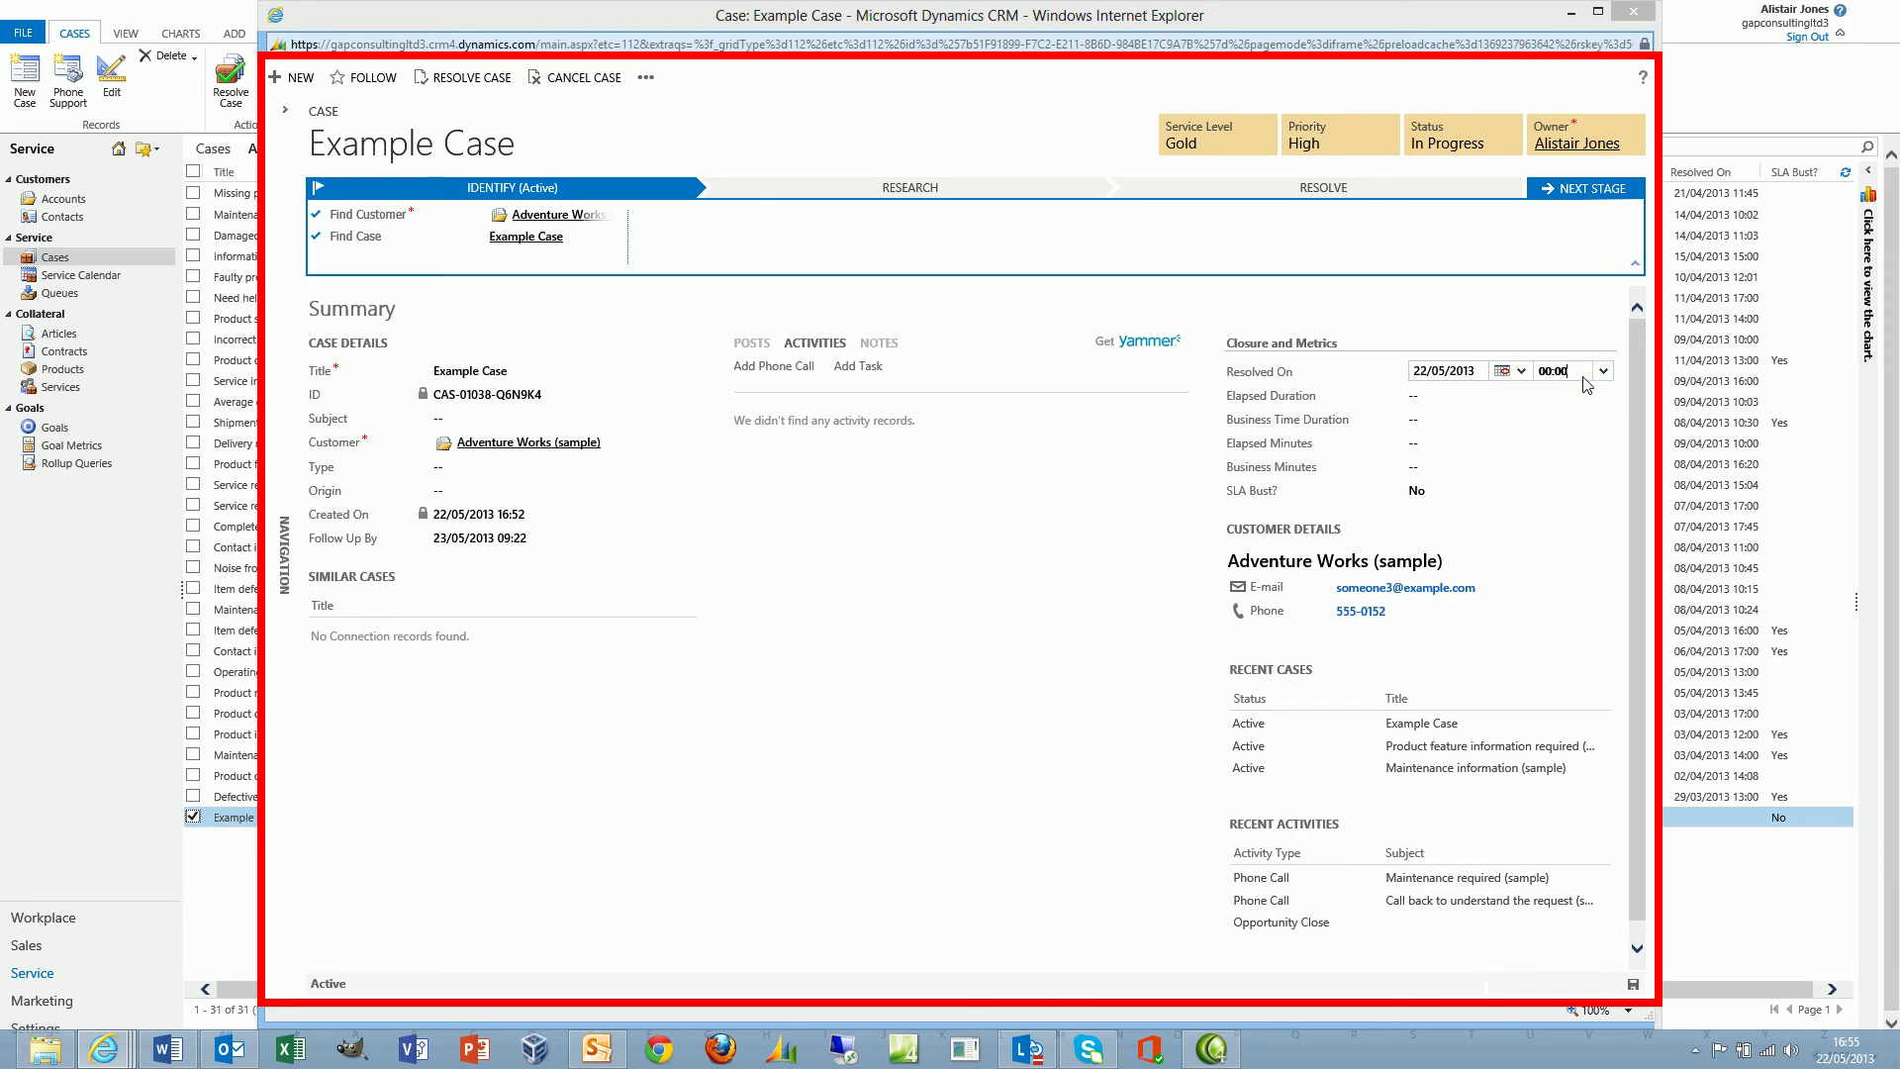
pyautogui.press('BackSpace')
pyautogui.press('BackSpace')
pyautogui.press('BackSpace')
pyautogui.press('BackSpace')
pyautogui.press('BackSpace')
pyautogui.write('16')
pyautogui.write(':55')
pyautogui.click(1632, 983)
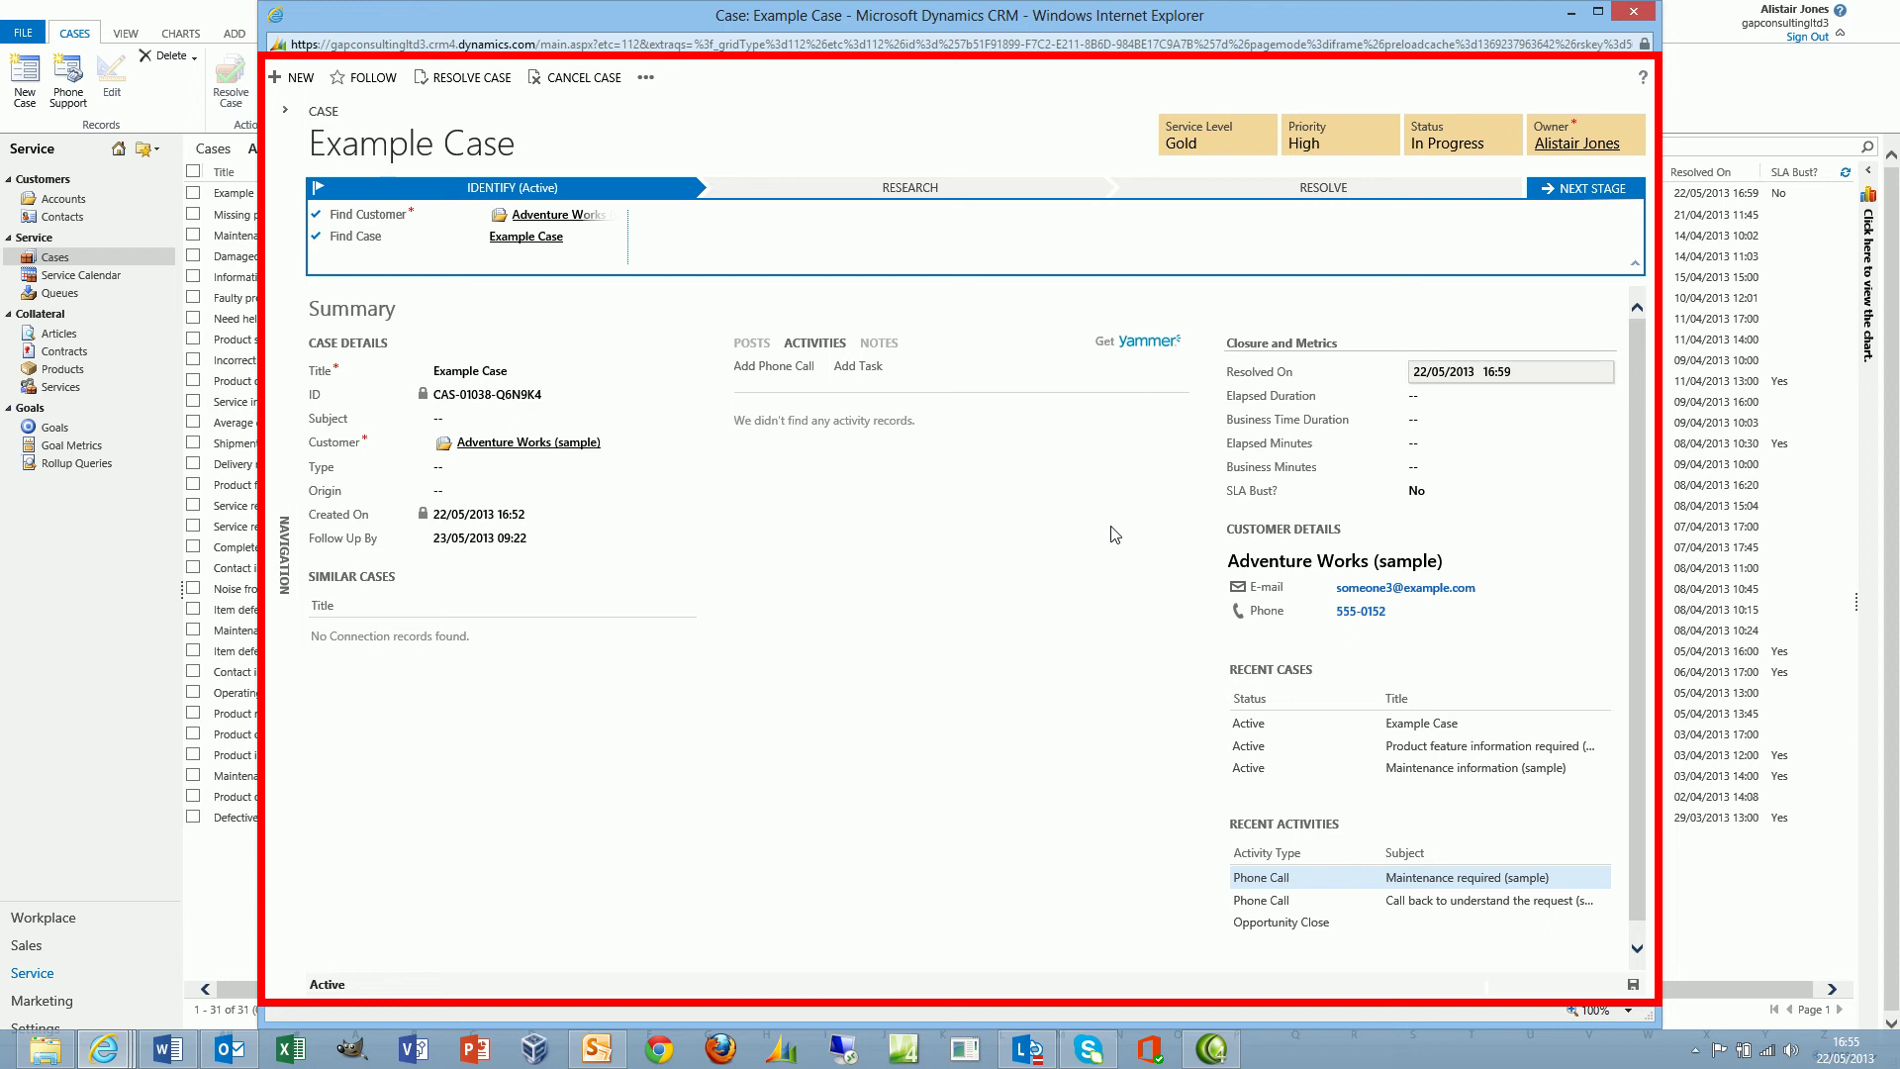
# Close the case, then review the Auto SLA Request step in the Update Metrics on Case Close workflow.
pyautogui.click(1572, 13)
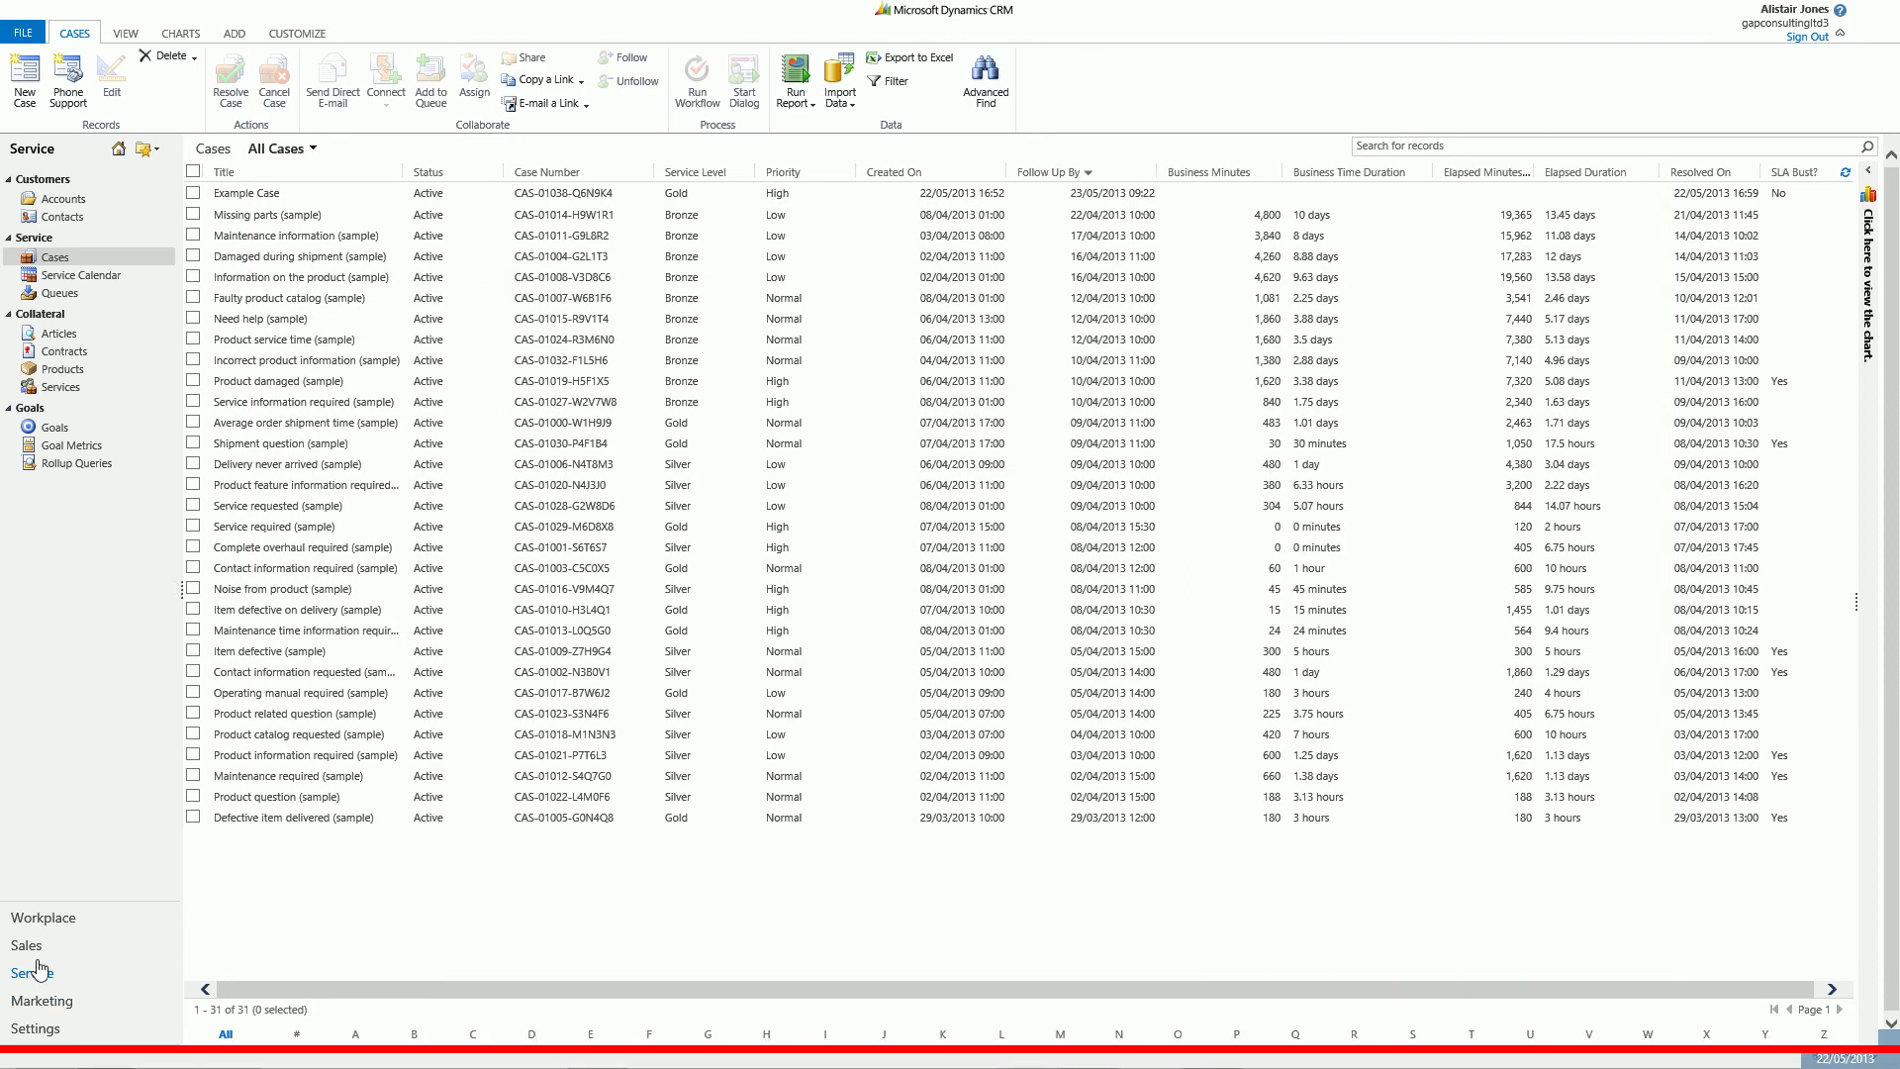
pyautogui.click(47, 1029)
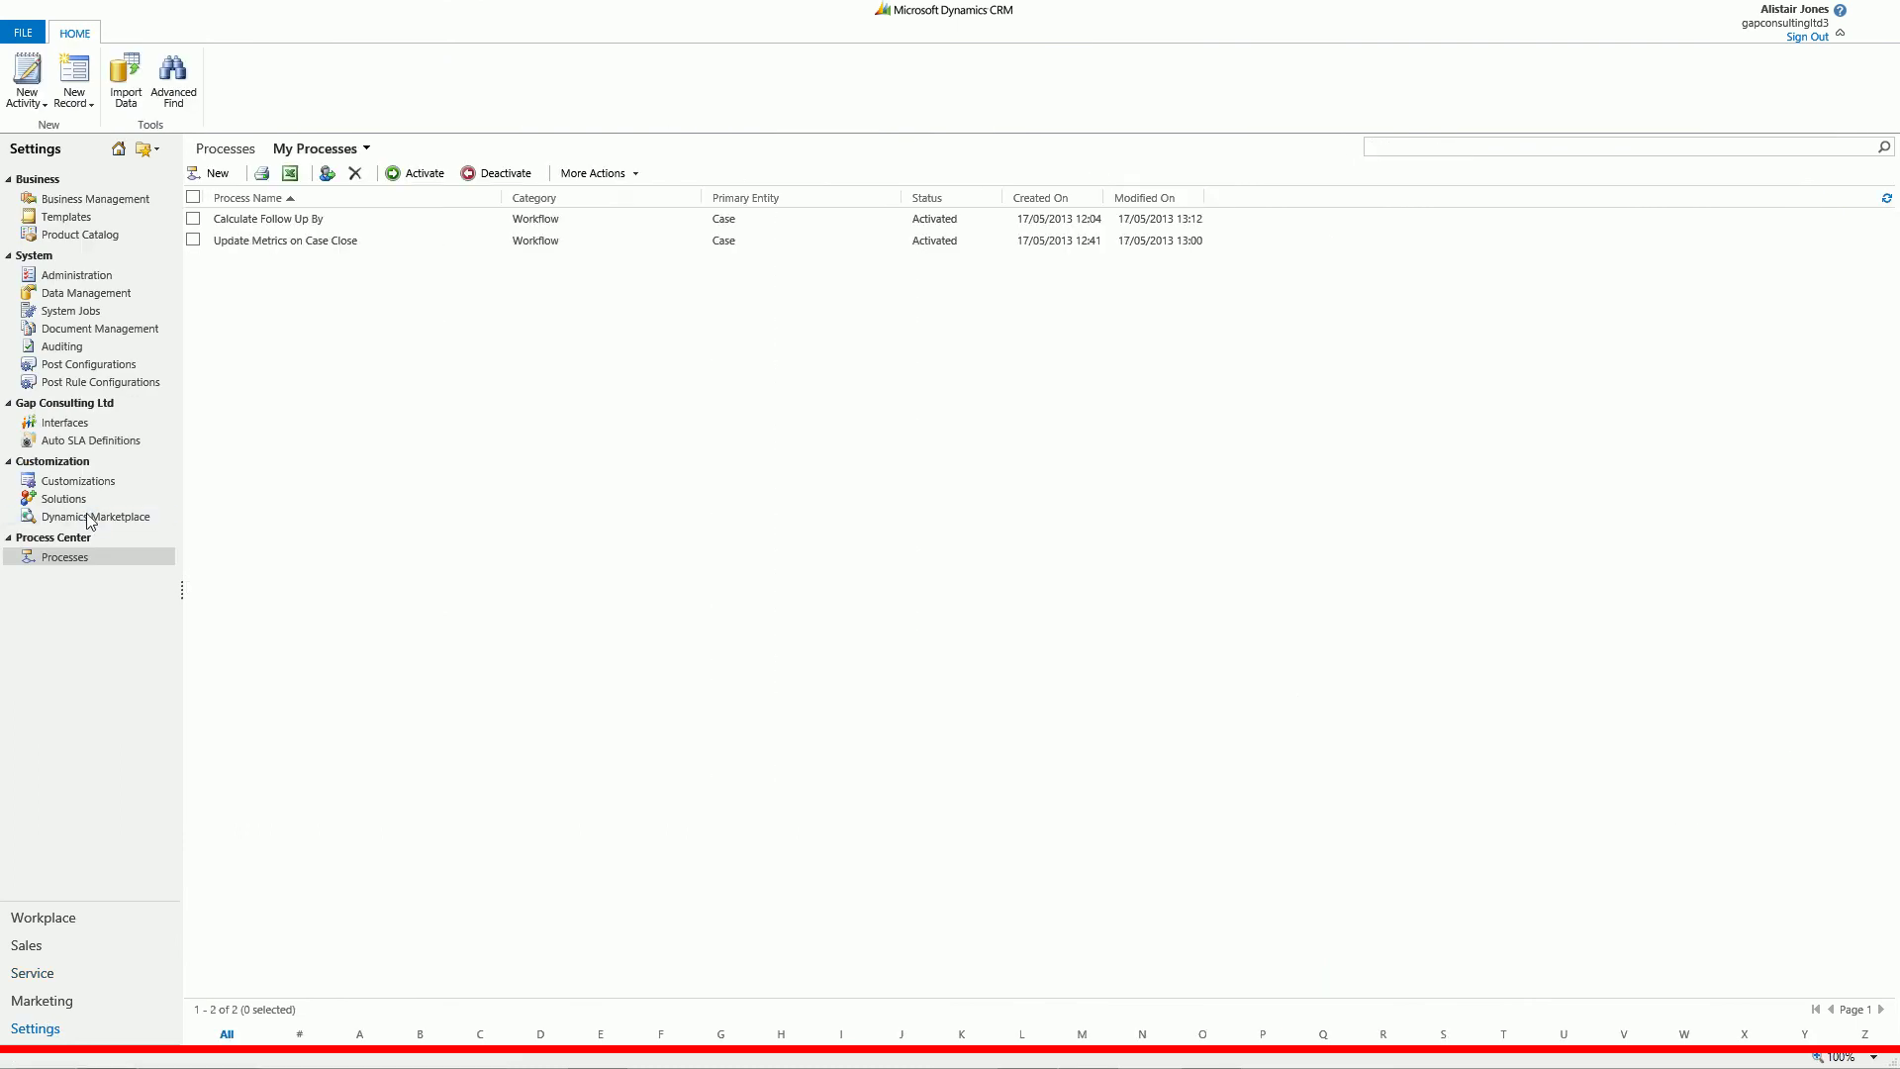
pyautogui.click(255, 244)
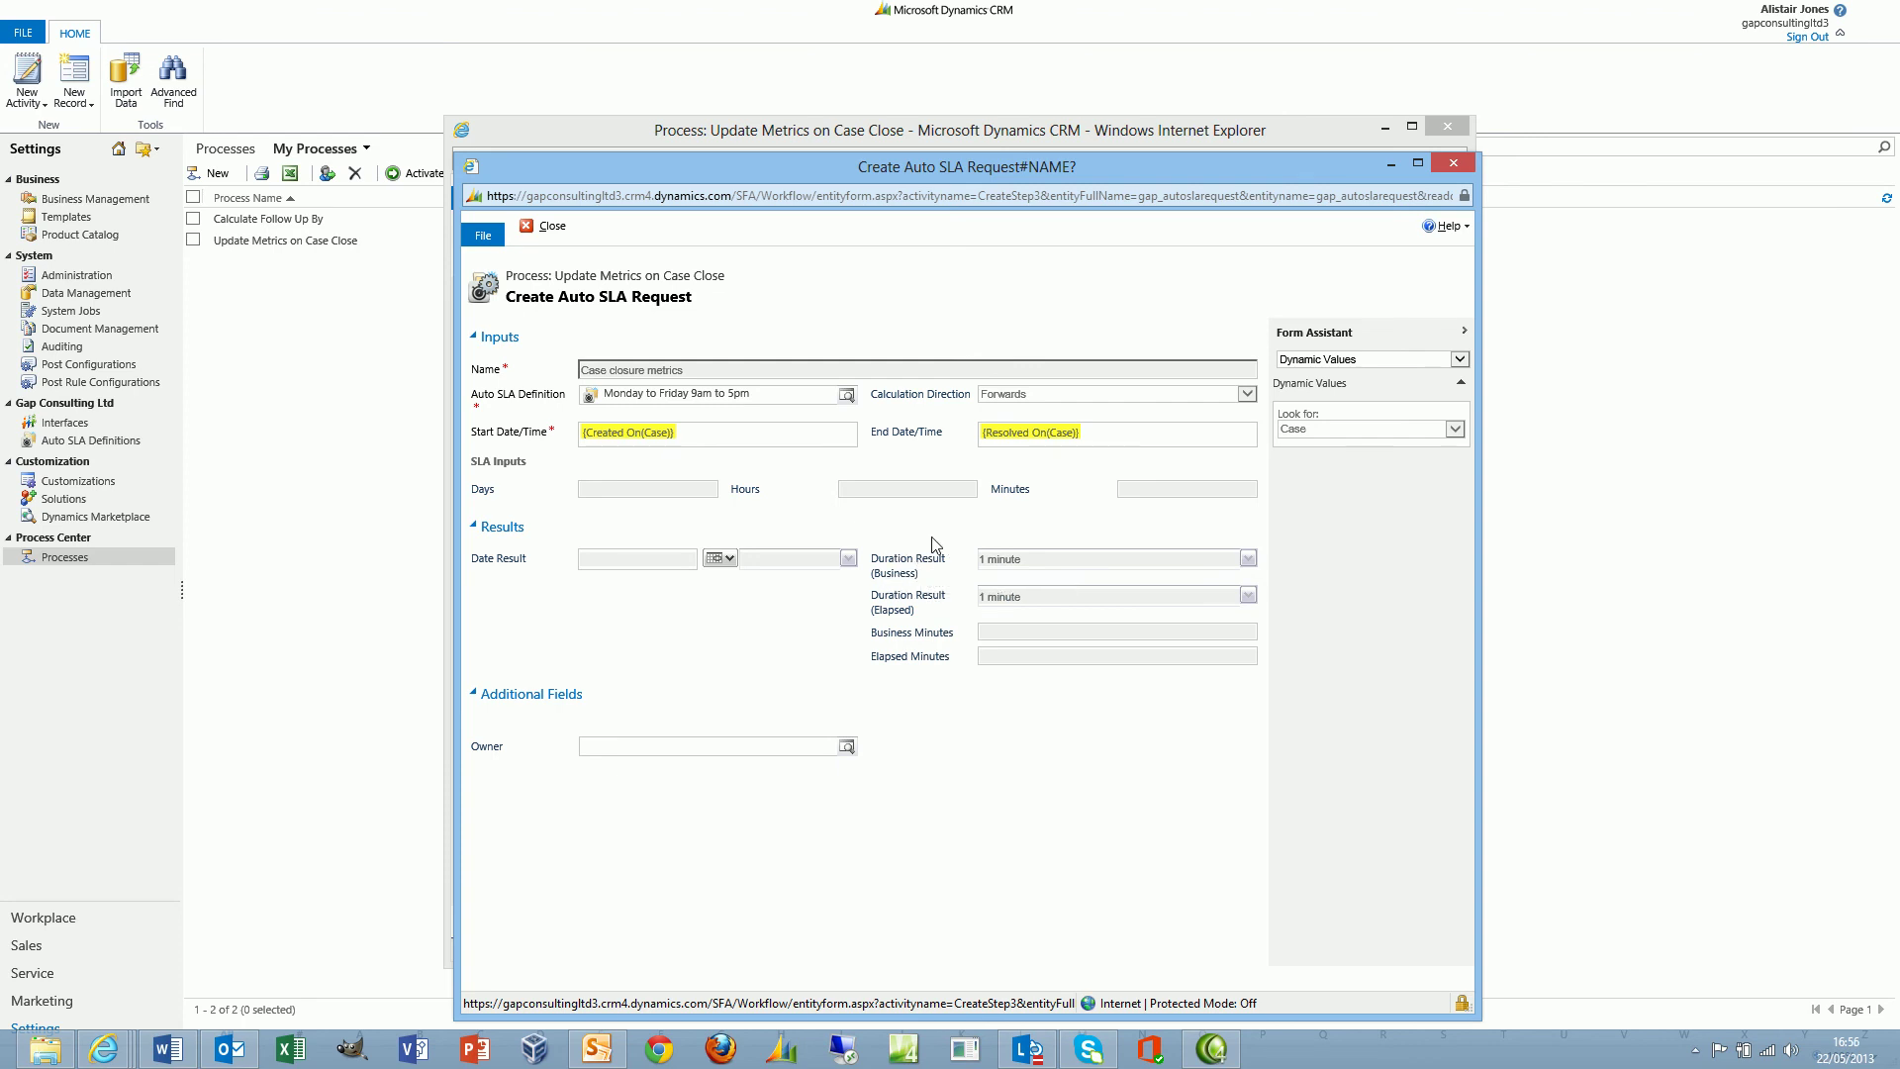
pyautogui.click(1451, 166)
# Close the Update Metrics on Case Close workflow window.
pyautogui.click(1447, 127)
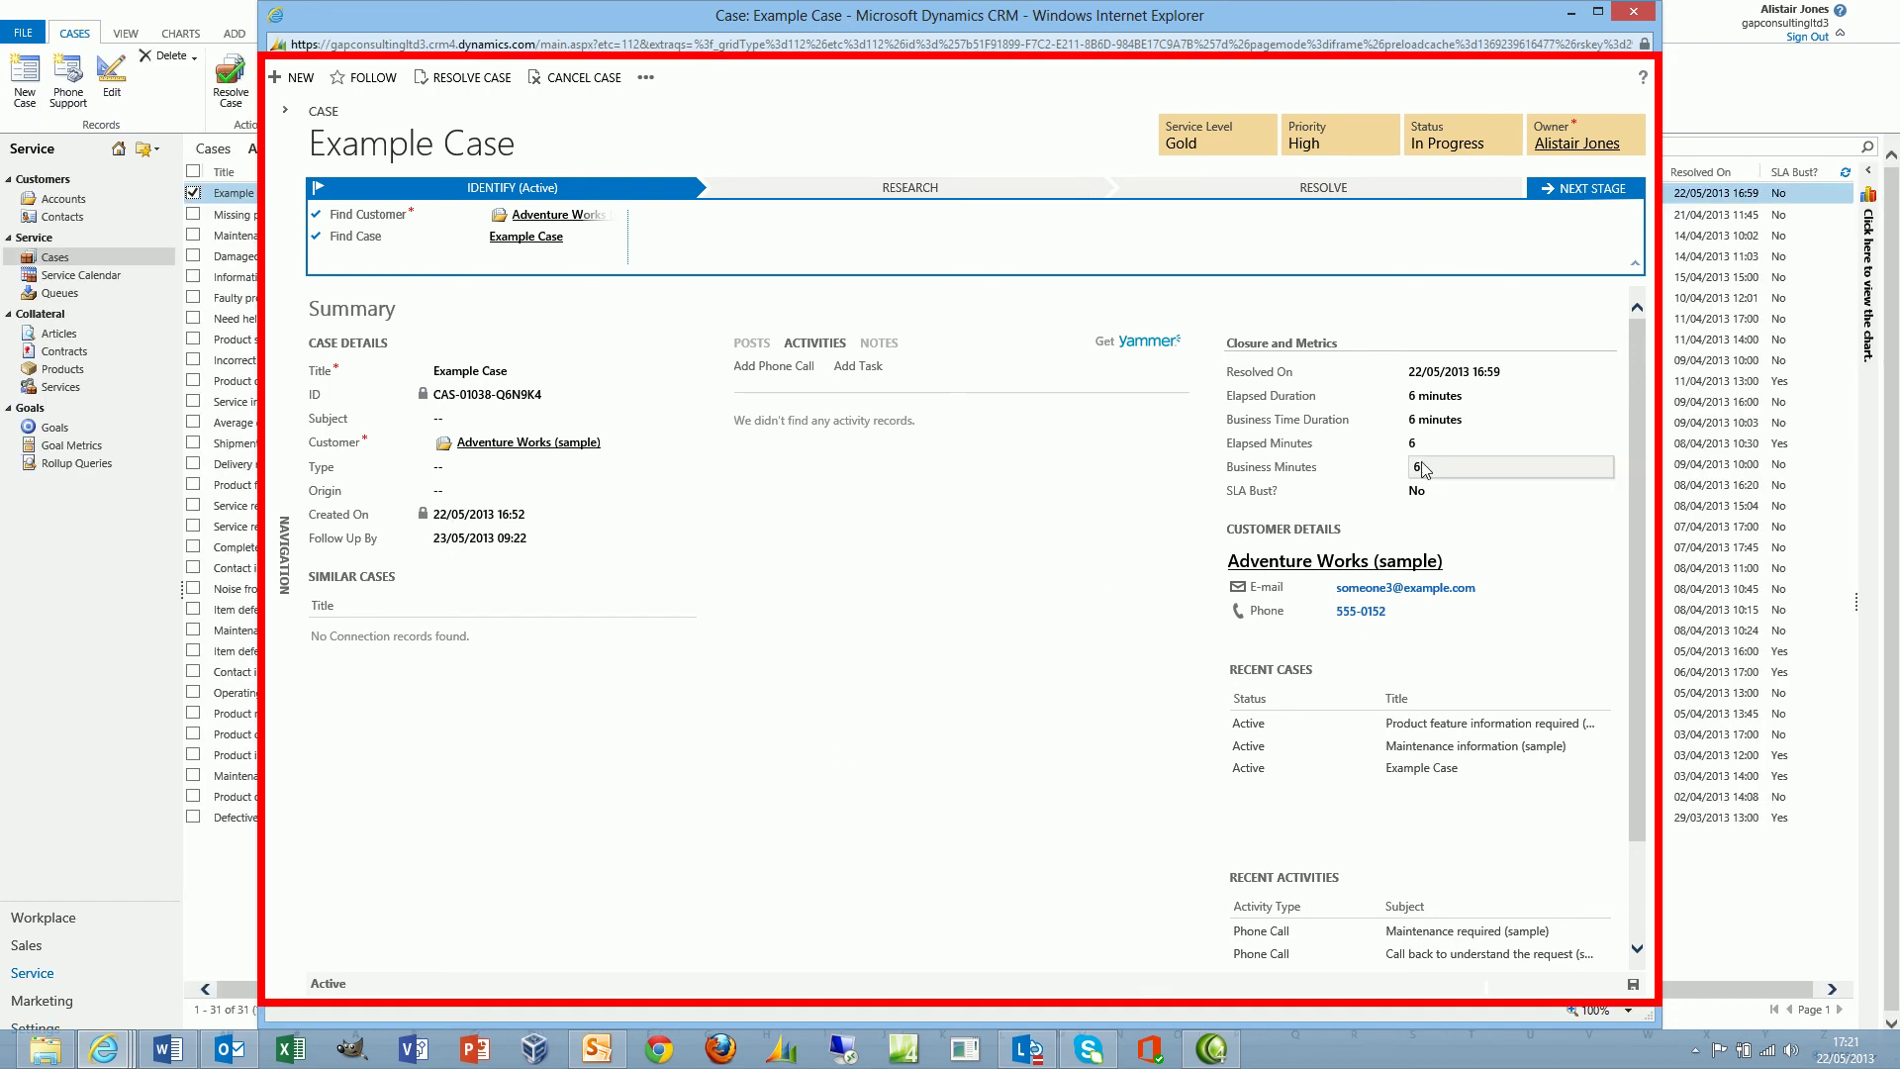
# Close the case and return to the Workplace SLA Resolution Time and Busts dashboard (22.58% busts).
pyautogui.click(1633, 16)
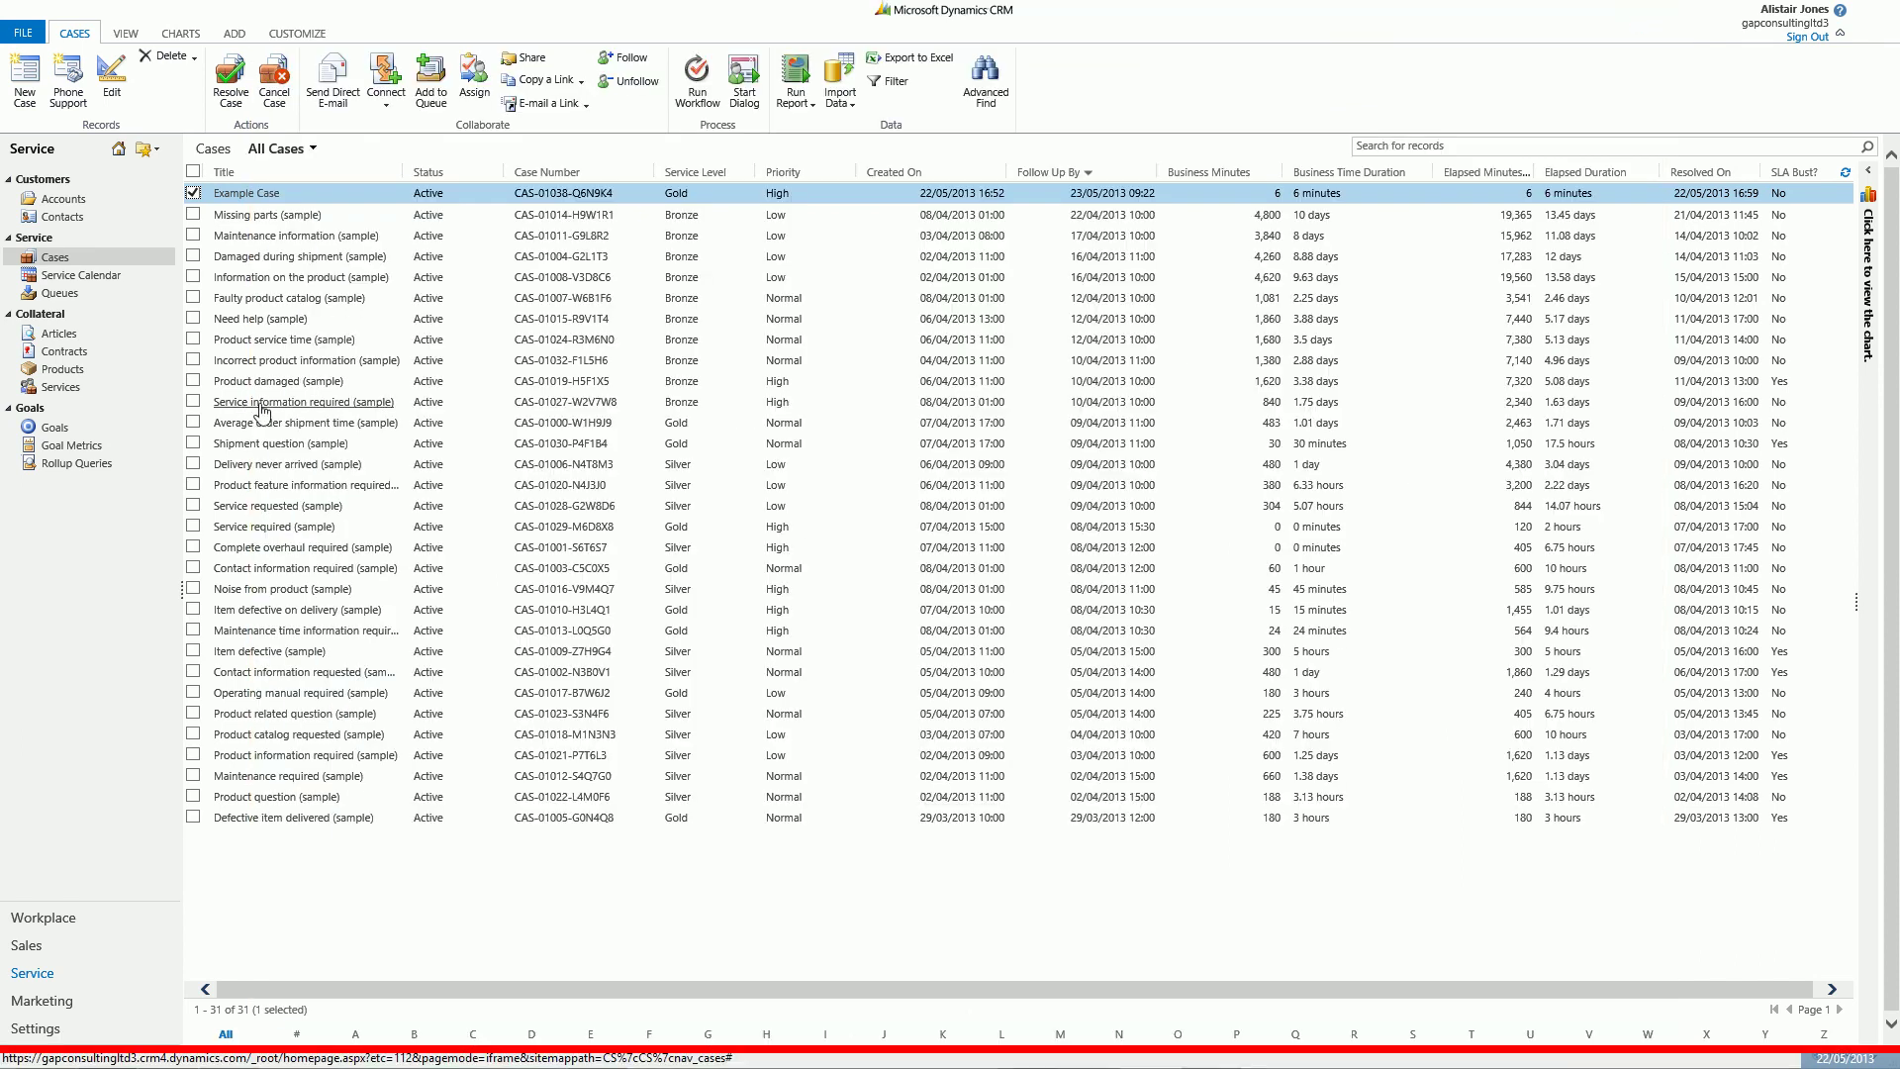
pyautogui.click(71, 921)
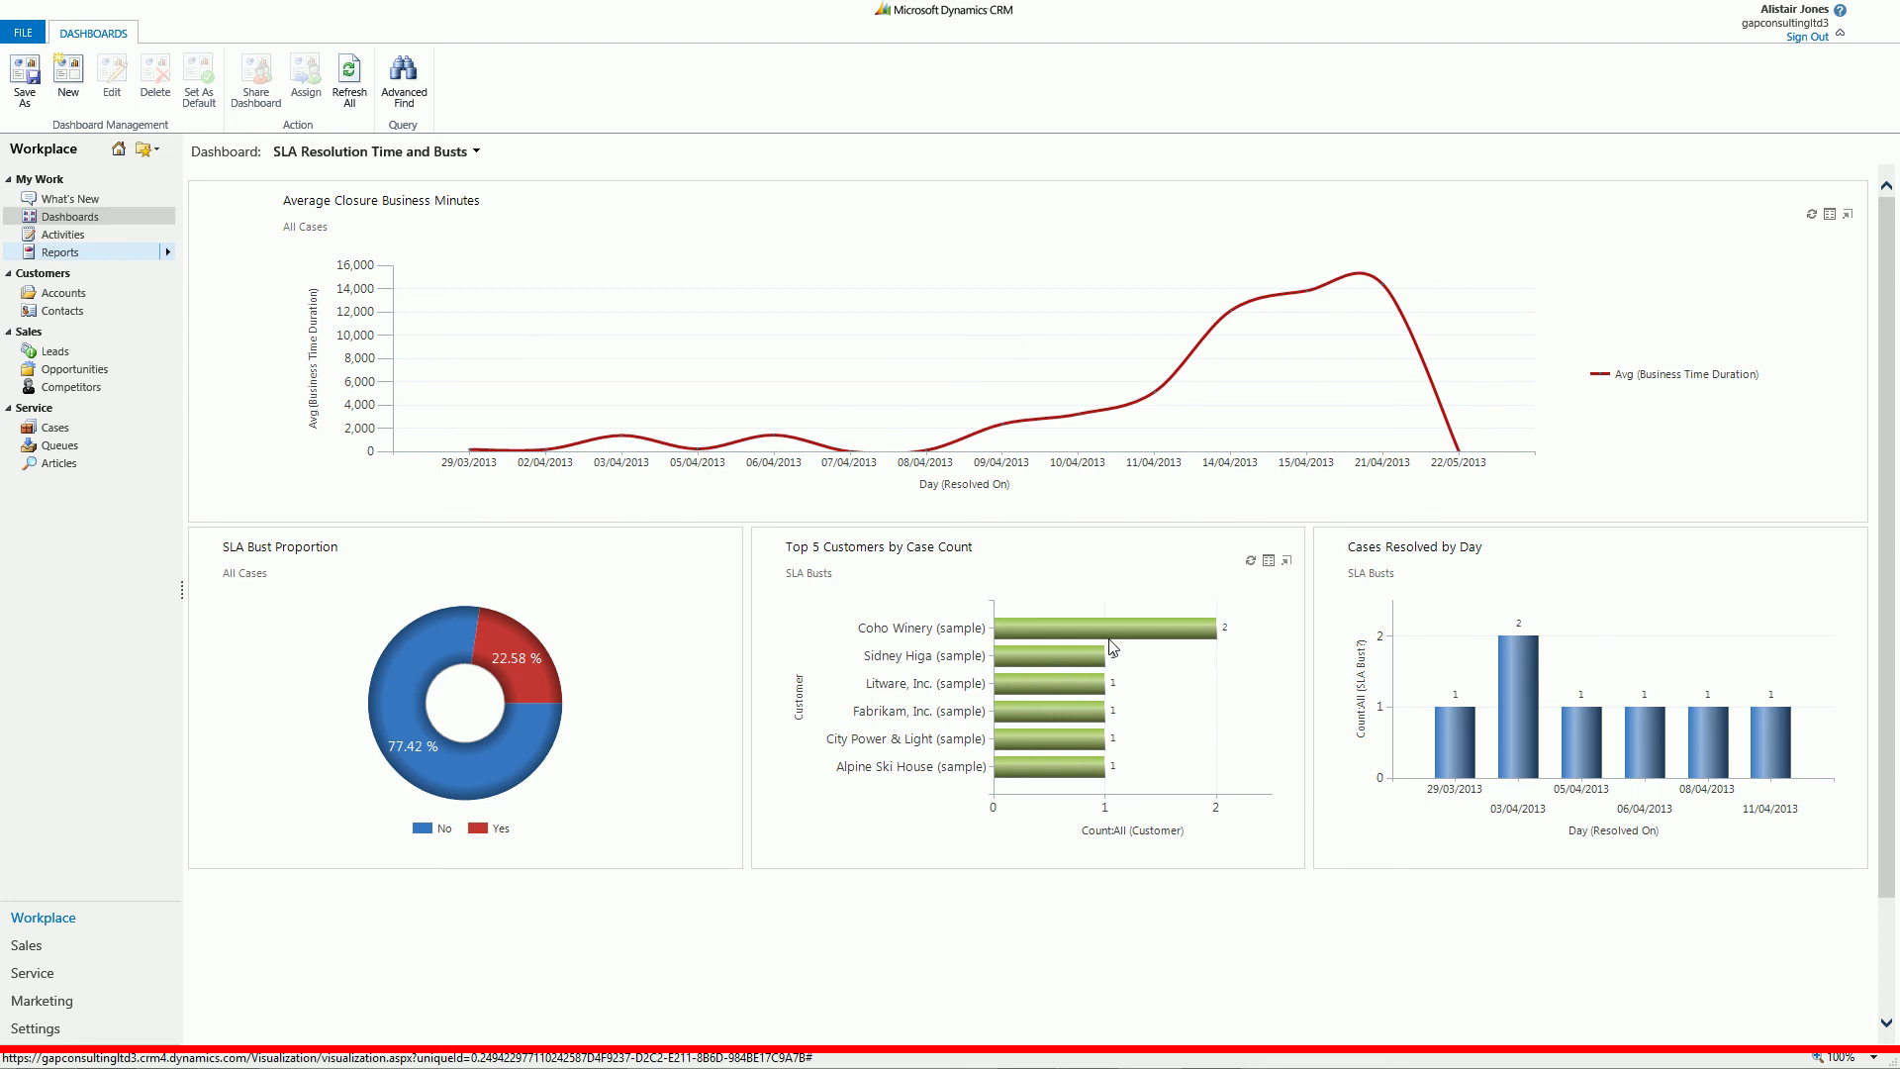
pyautogui.moveTo(1120, 631)
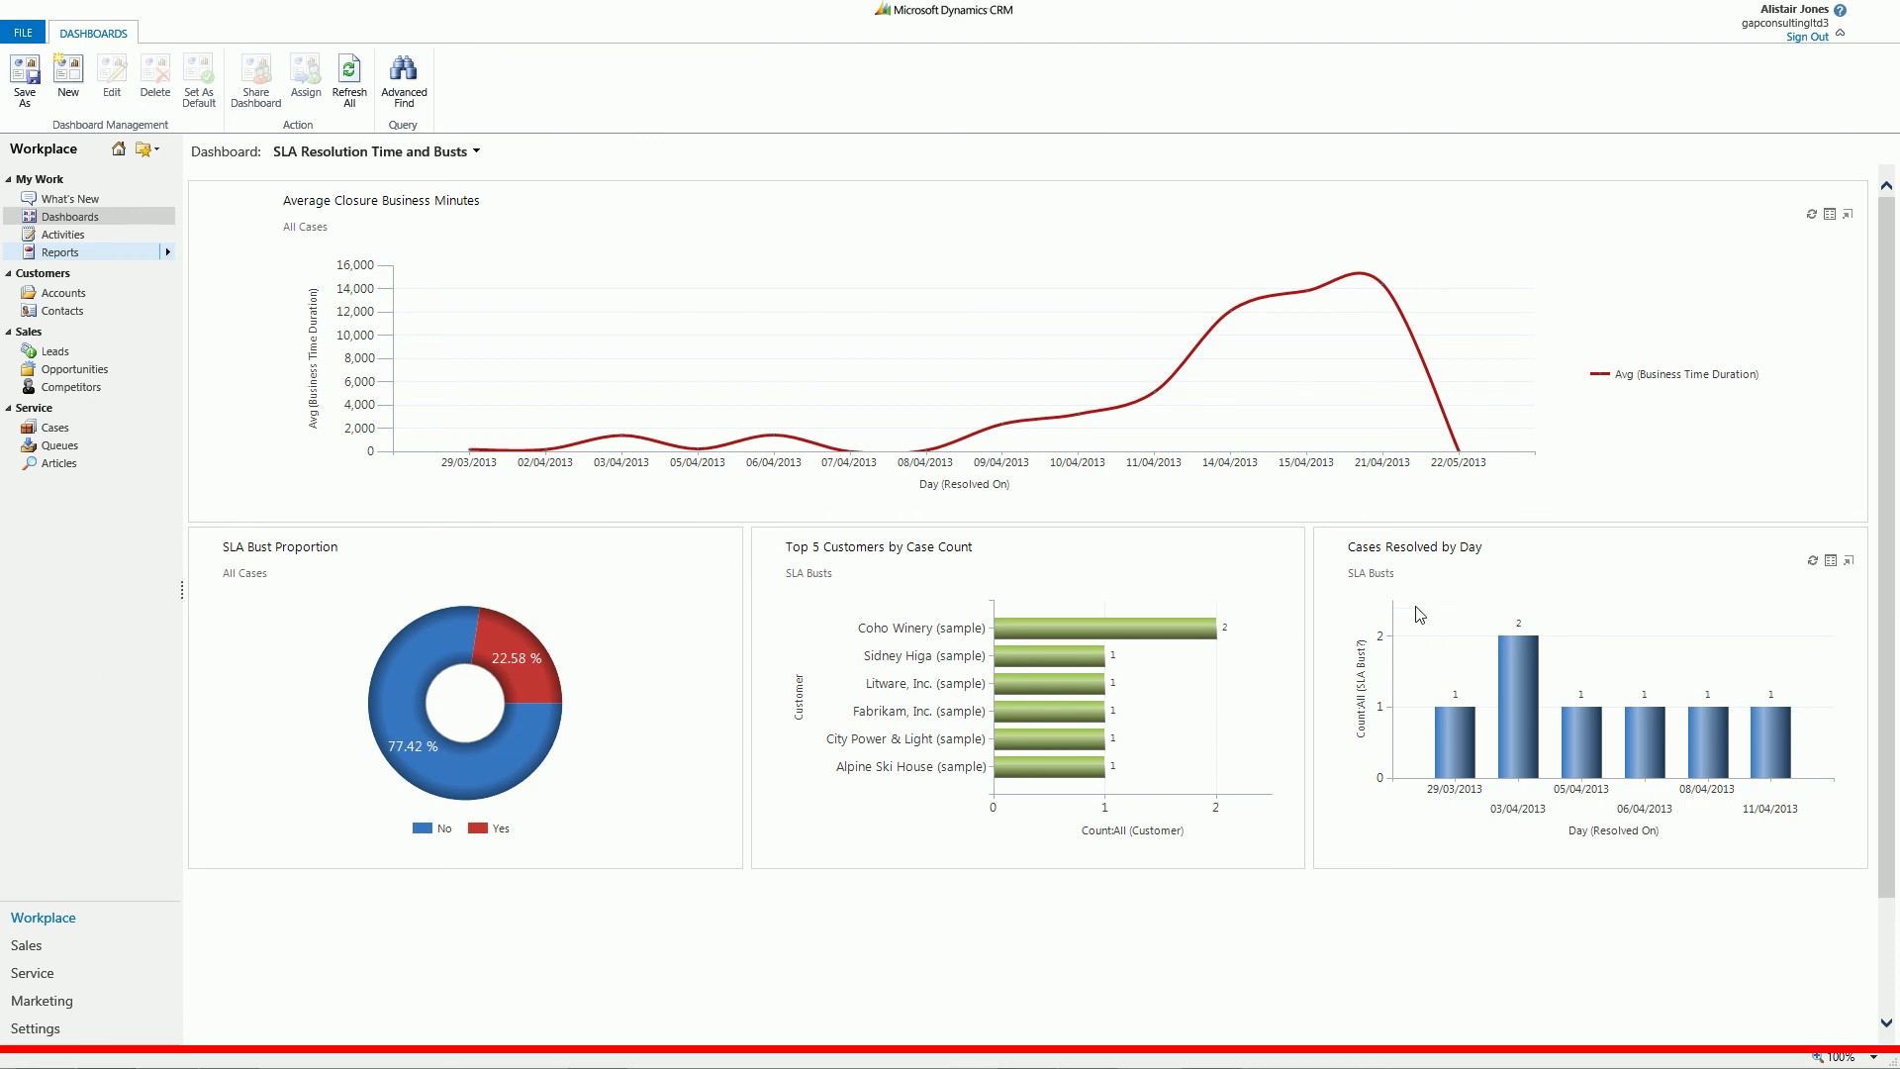